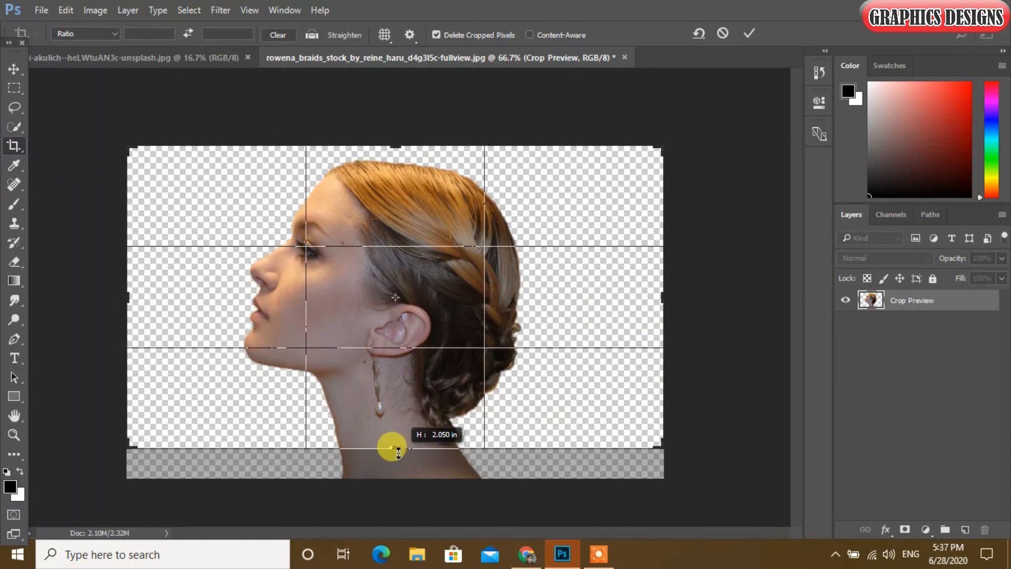
Step: Shift the crop upward to leave more space above the head, cutting off the lower neck, and apply it
left_click_drag(395, 149, 403, 121)
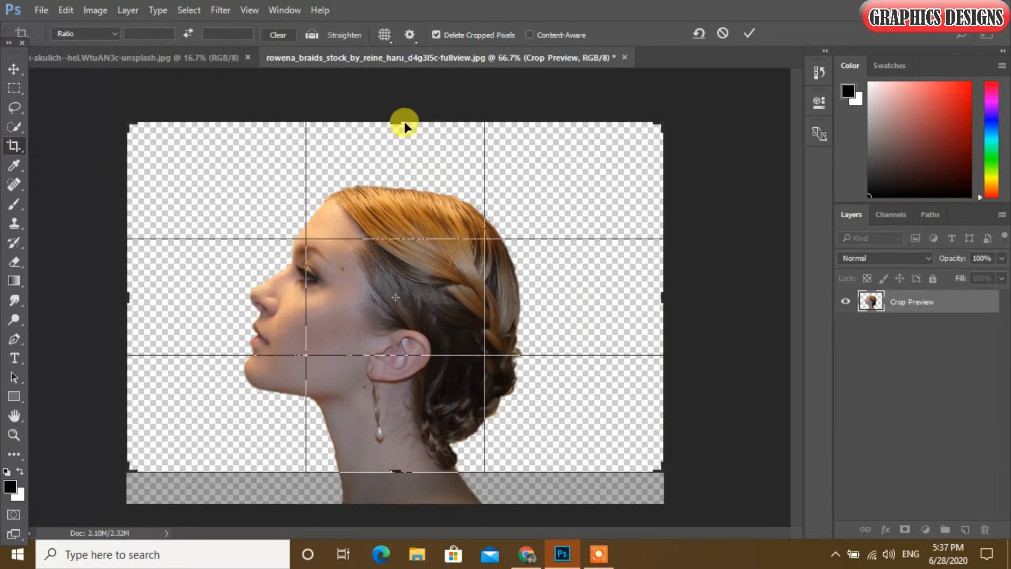
left_click(750, 33)
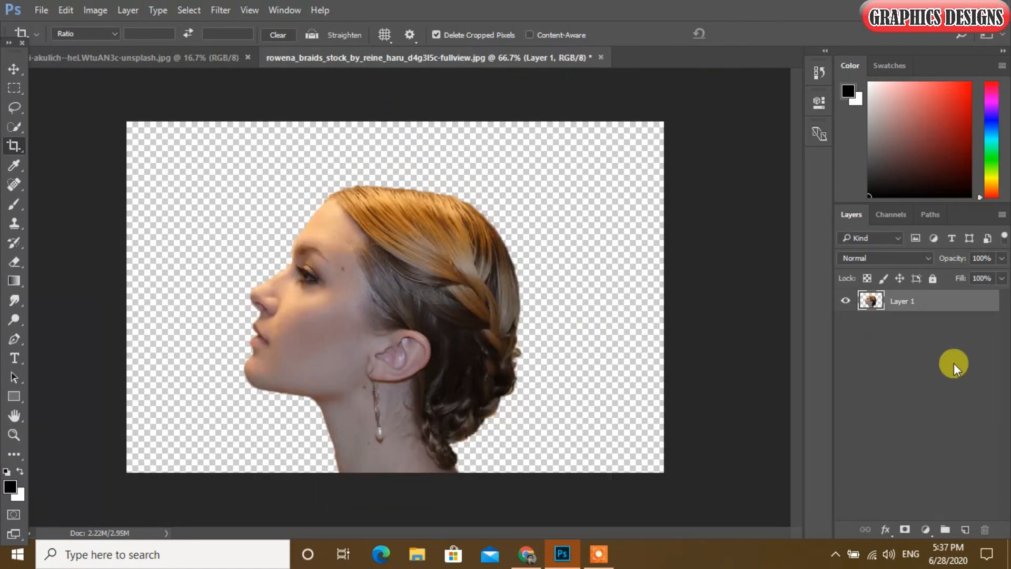
Step: Add a white Solid Color fill layer and place it beneath the portrait layer
left_click(926, 530)
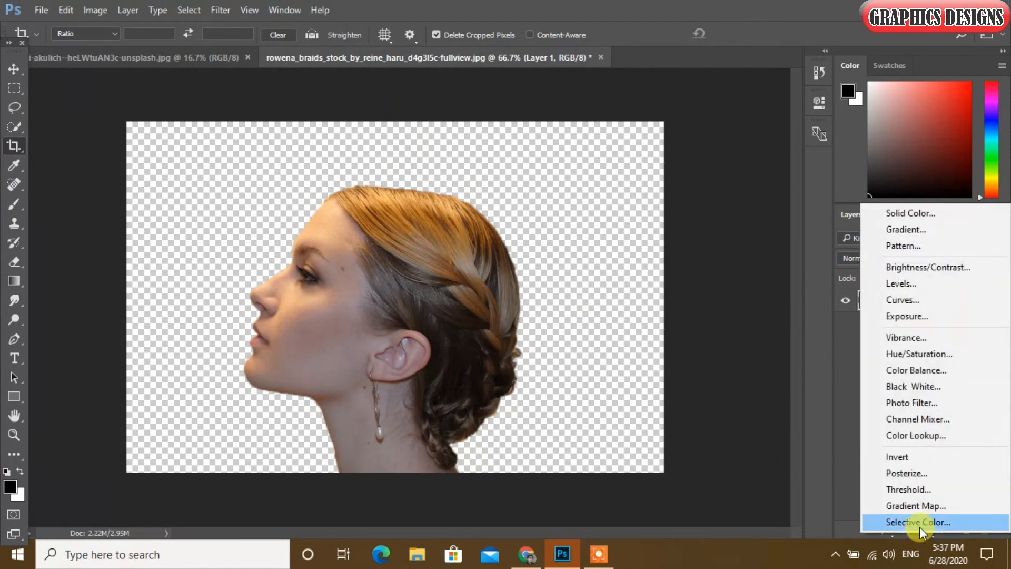
left_click(920, 212)
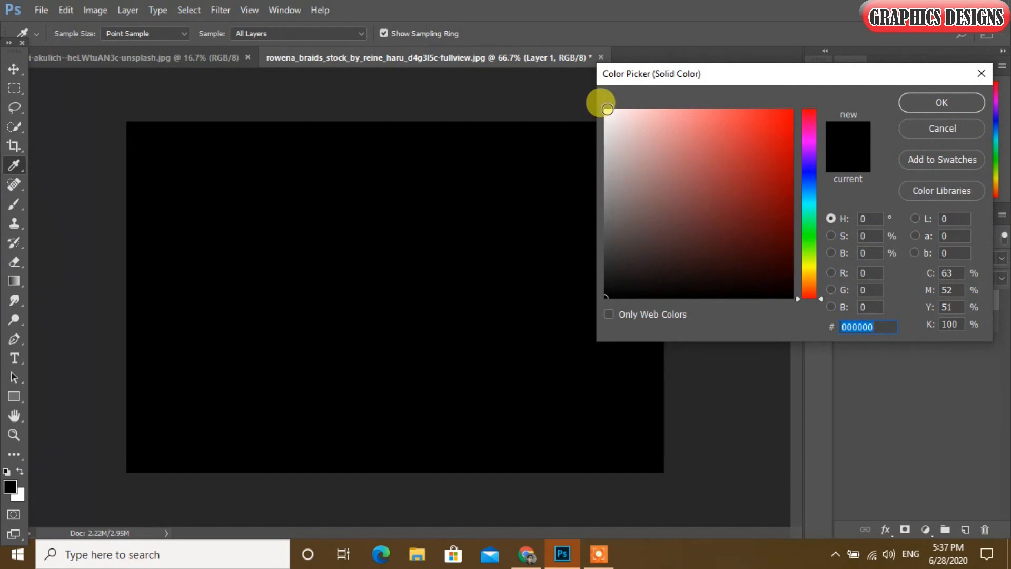
left_click(607, 109)
left_click(940, 102)
key("c")
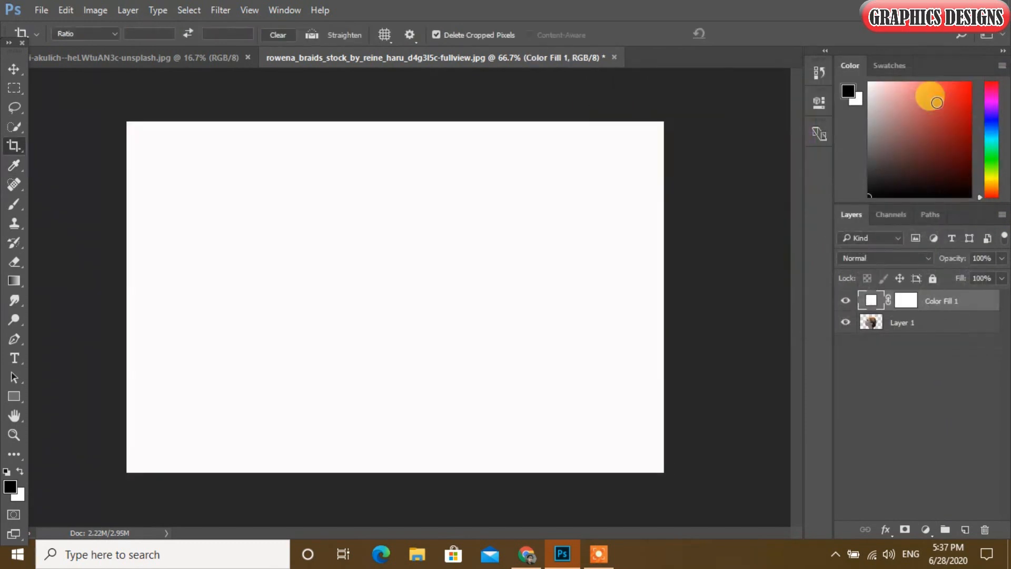
left_click_drag(954, 307, 945, 337)
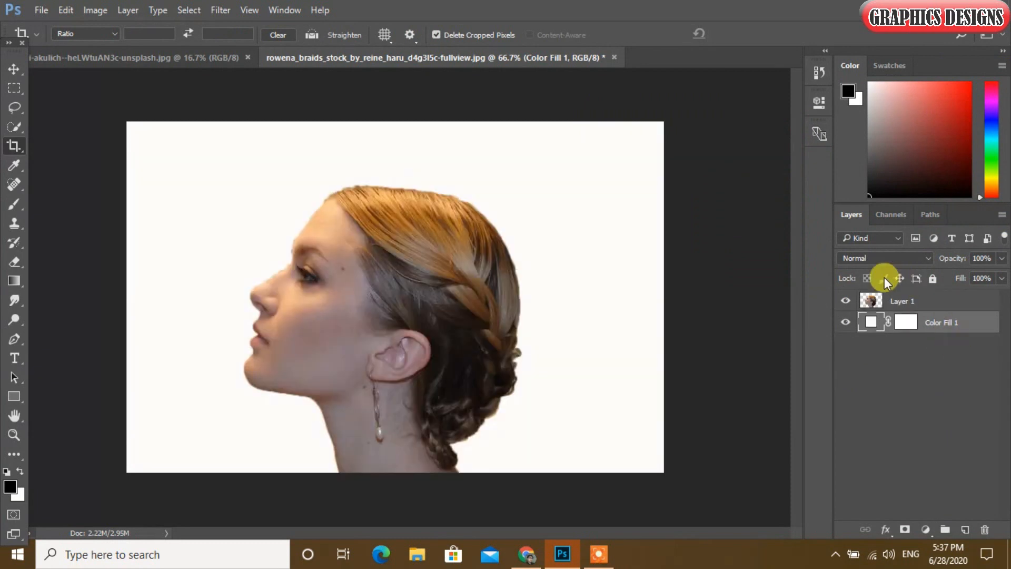
Step: Desaturate the portrait on Layer 1 to black and white
left_click(921, 297)
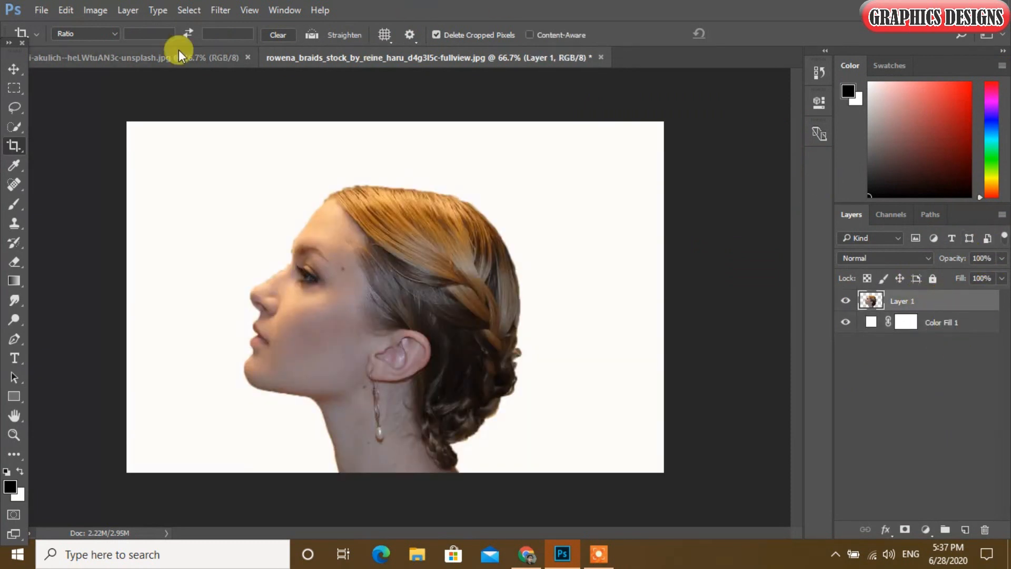
left_click(97, 10)
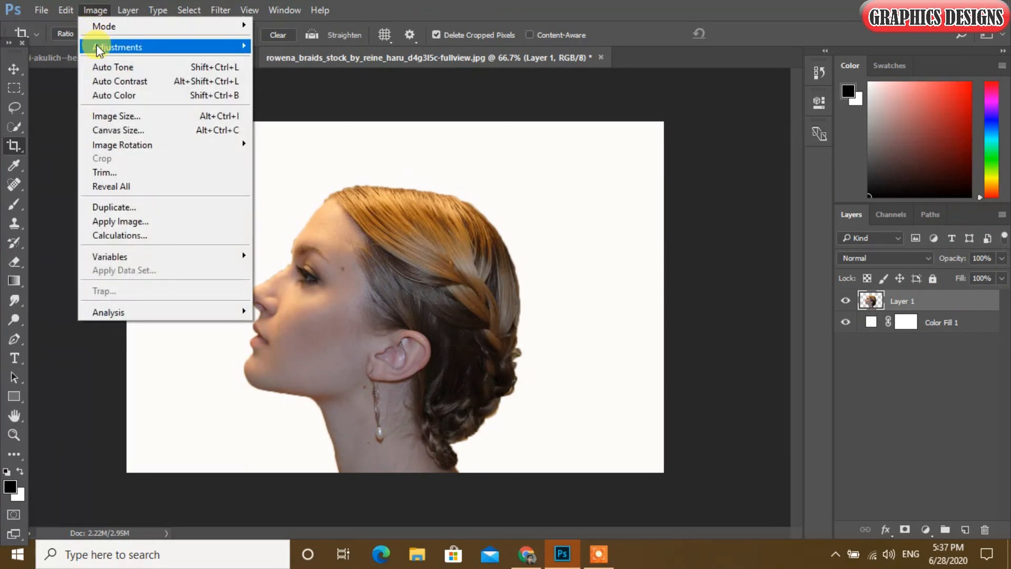
mouse_move(96, 46)
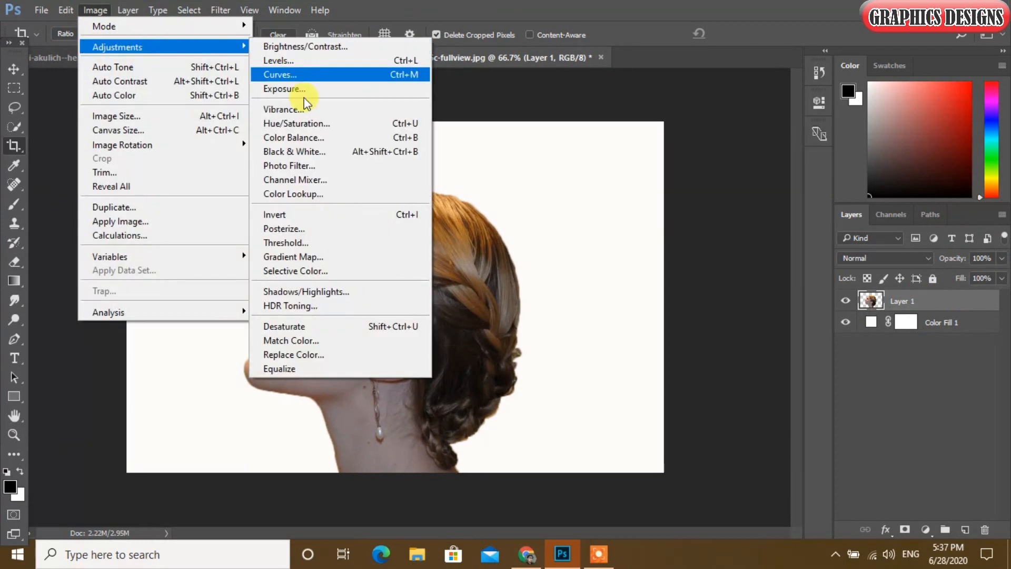
left_click(328, 327)
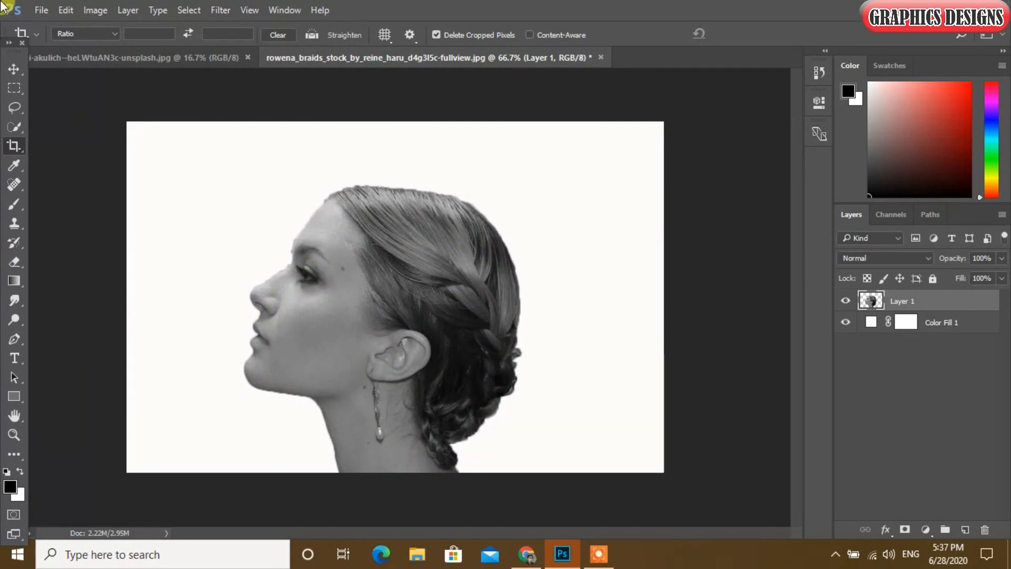
Step: Copy the forest landscape image into the portrait document as a new top layer using the Move tool
left_click(13, 67)
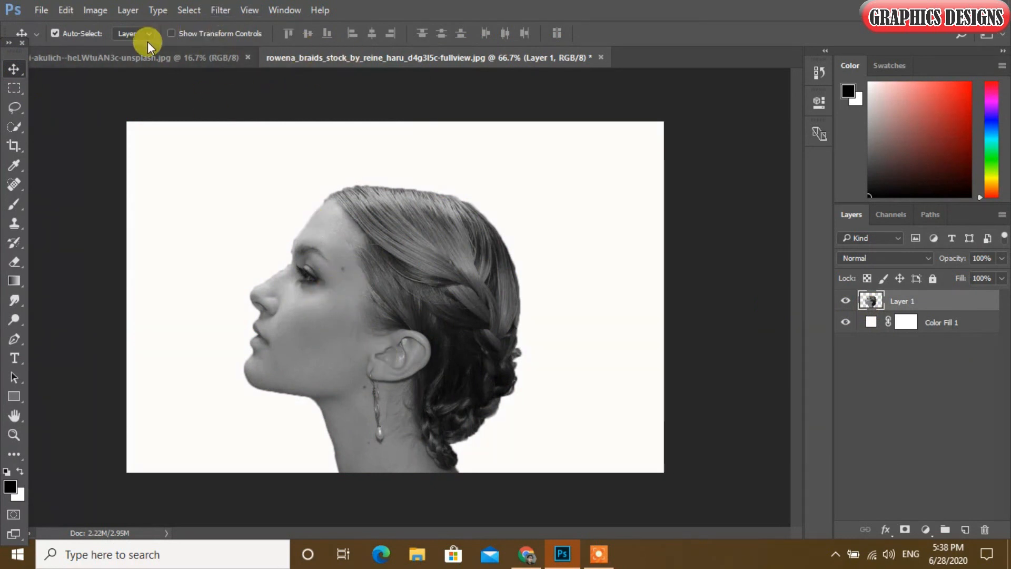
left_click(115, 57)
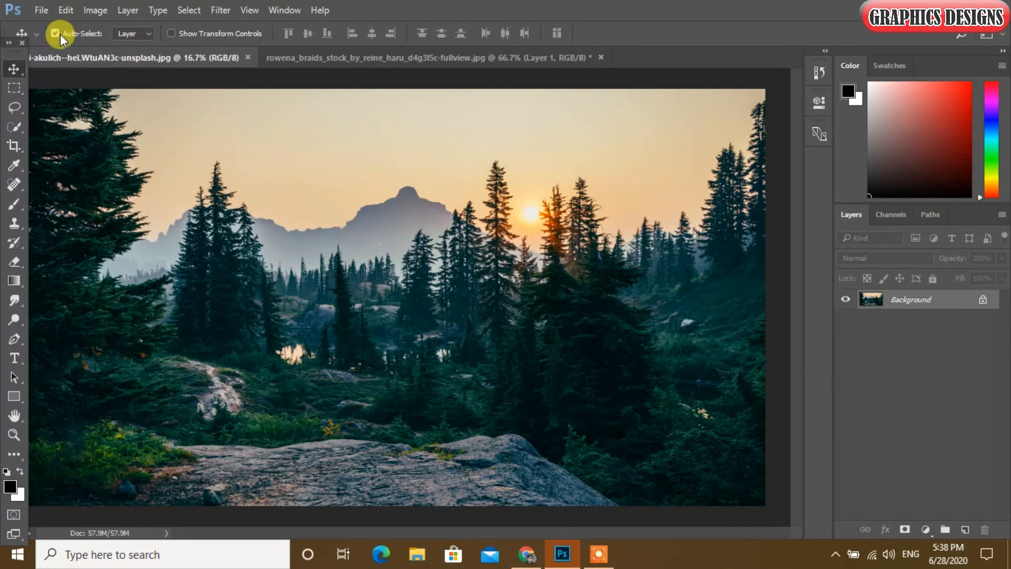
left_click_drag(116, 58, 476, 157)
left_click_drag(689, 255, 263, 251)
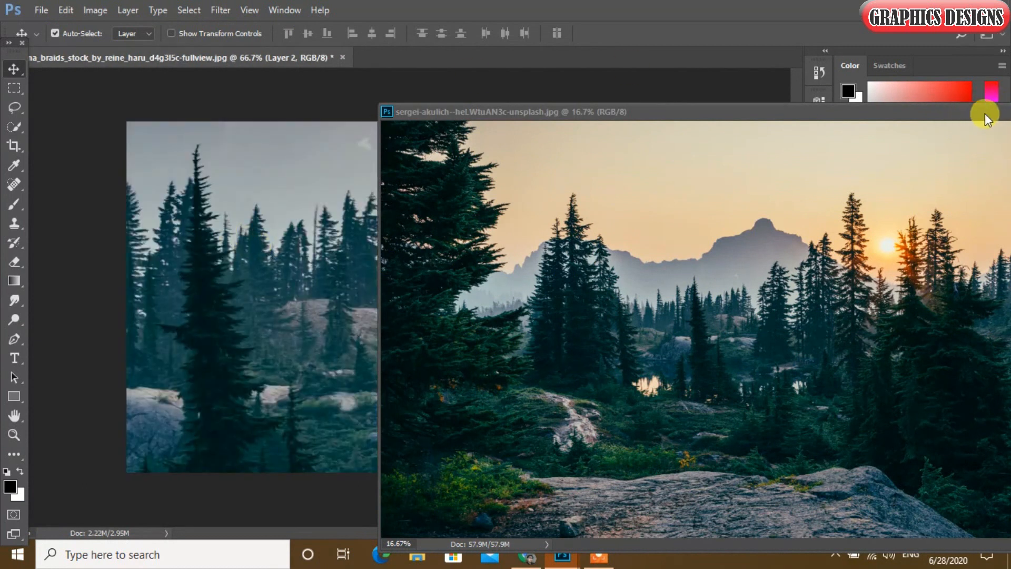
left_click_drag(972, 112, 830, 128)
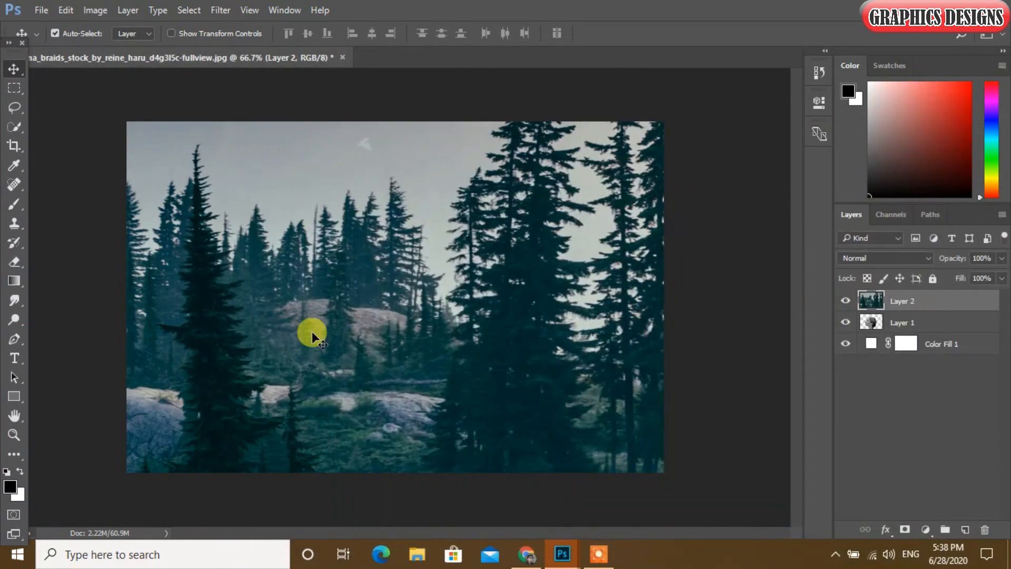
Step: Scale the landscape layer down around its centre to about 15.6% with Free Transform
key("ctrl+minus")
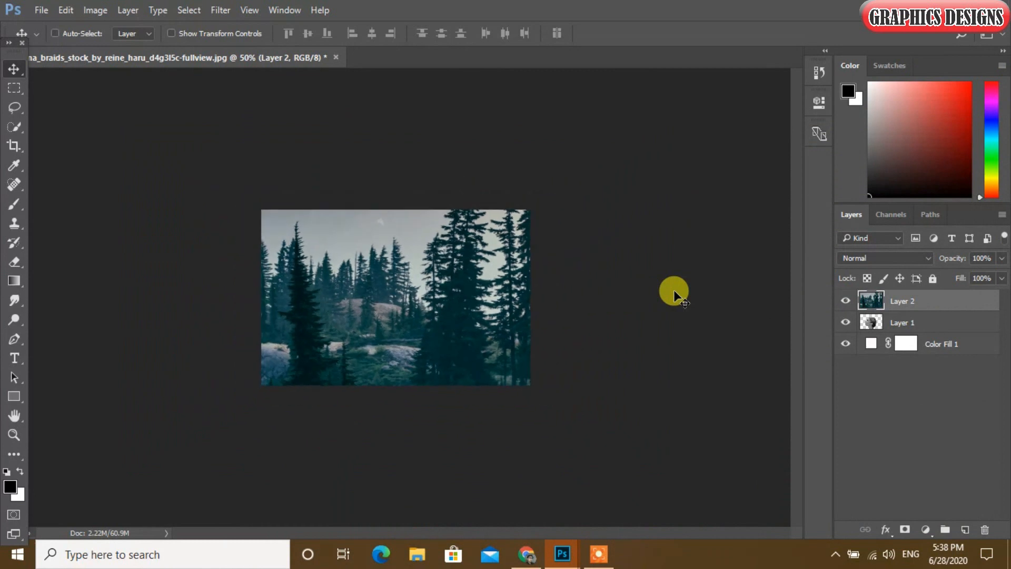
key("ctrl+t")
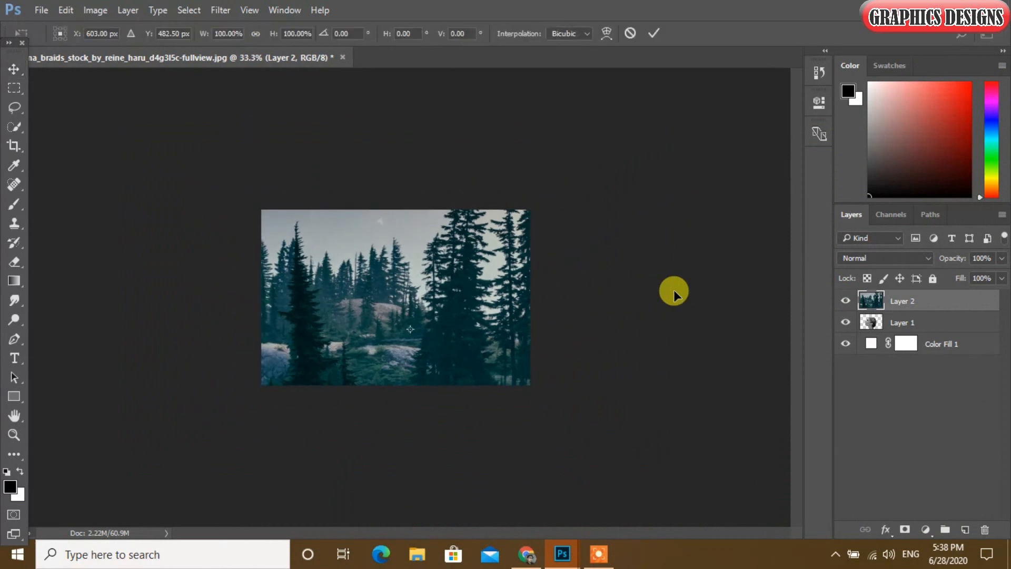
key("ctrl+minus")
key("ctrl+minus")
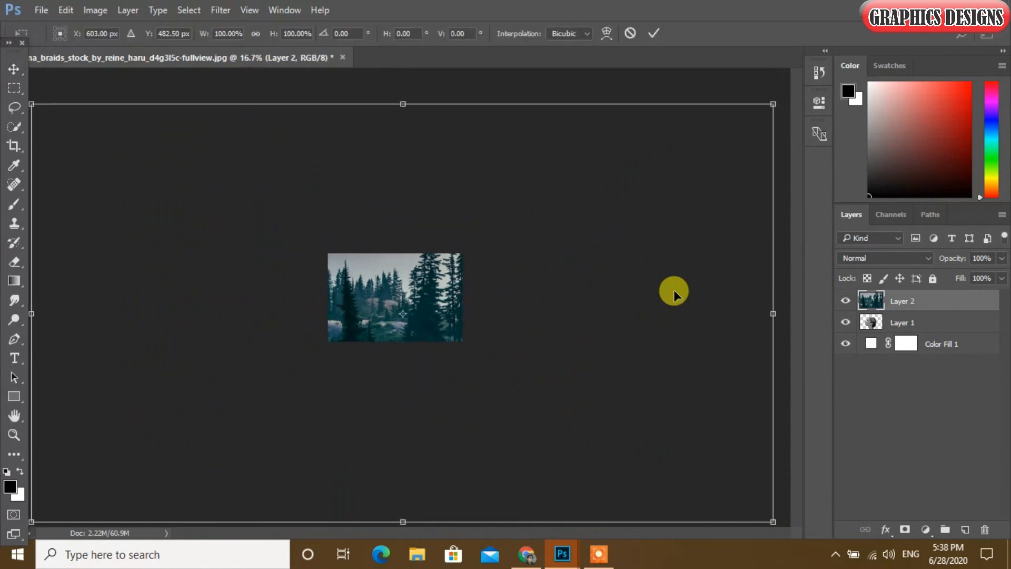
left_click_drag(773, 104, 461, 280)
key("ctrl+plus")
key("ctrl+plus")
key("ctrl+plus")
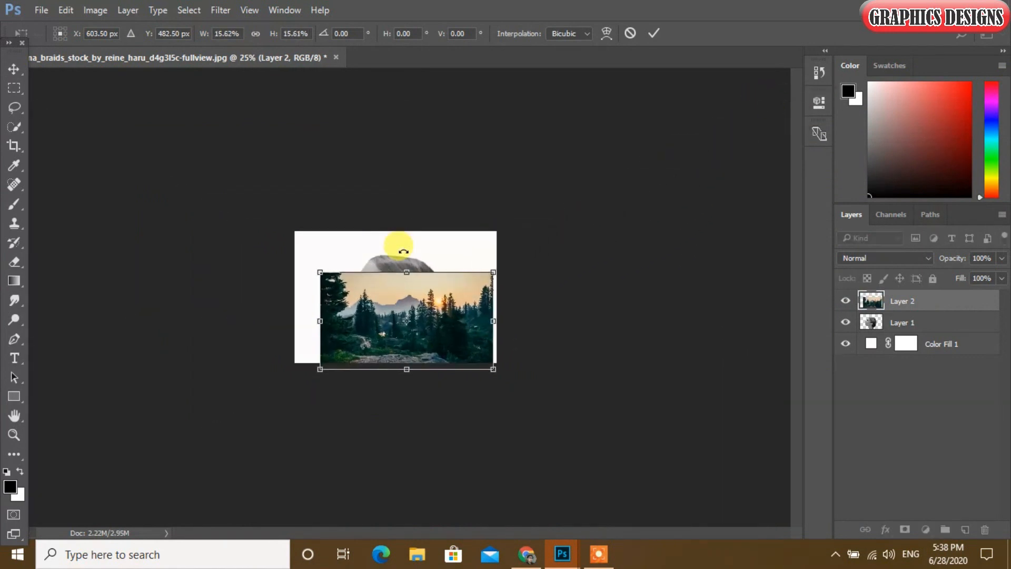
key("ctrl+plus")
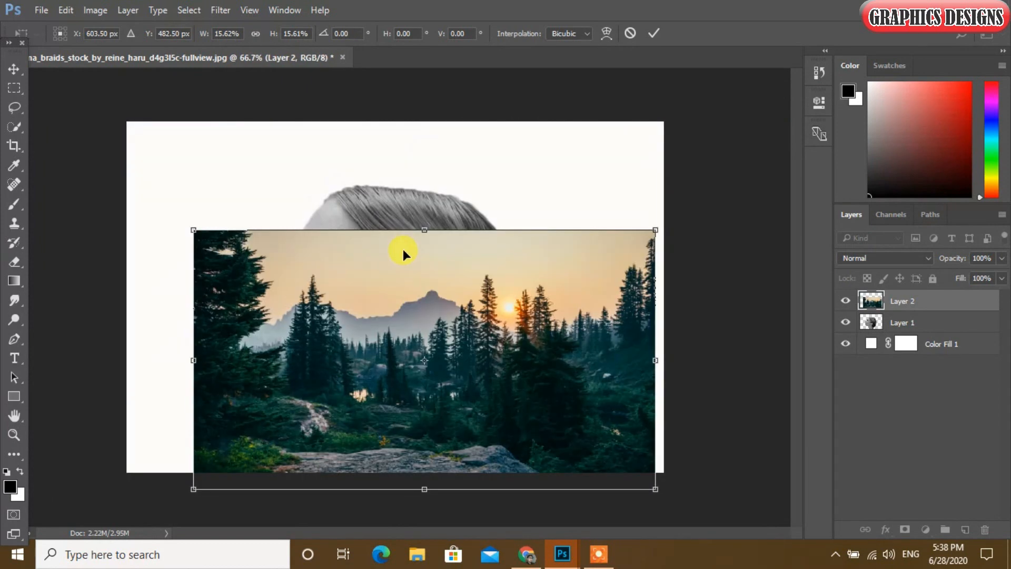
Step: Centre the landscape horizontally over the portrait and stretch its height to about 19.4%
left_click_drag(458, 340, 433, 283)
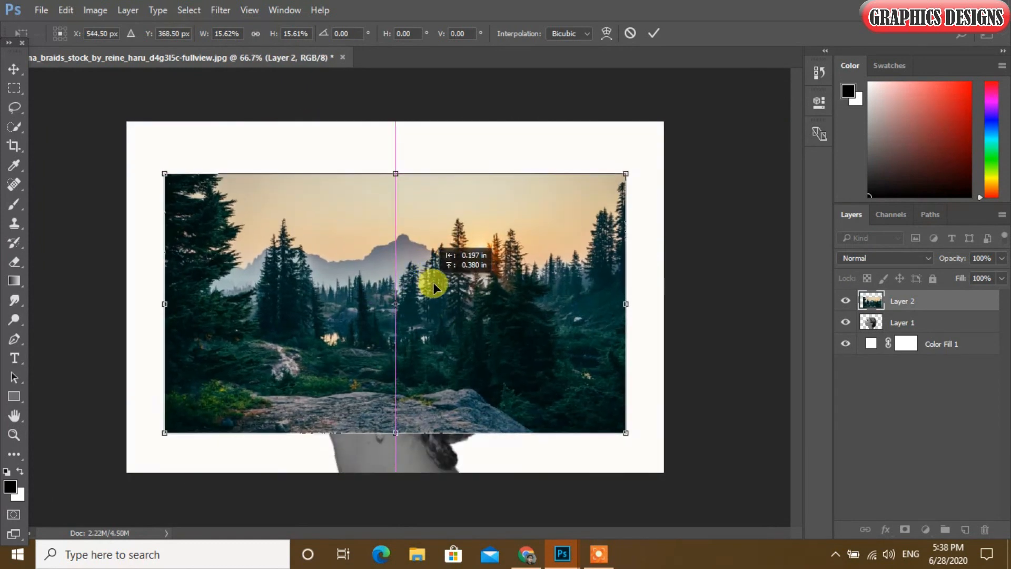
left_click_drag(395, 433, 395, 486)
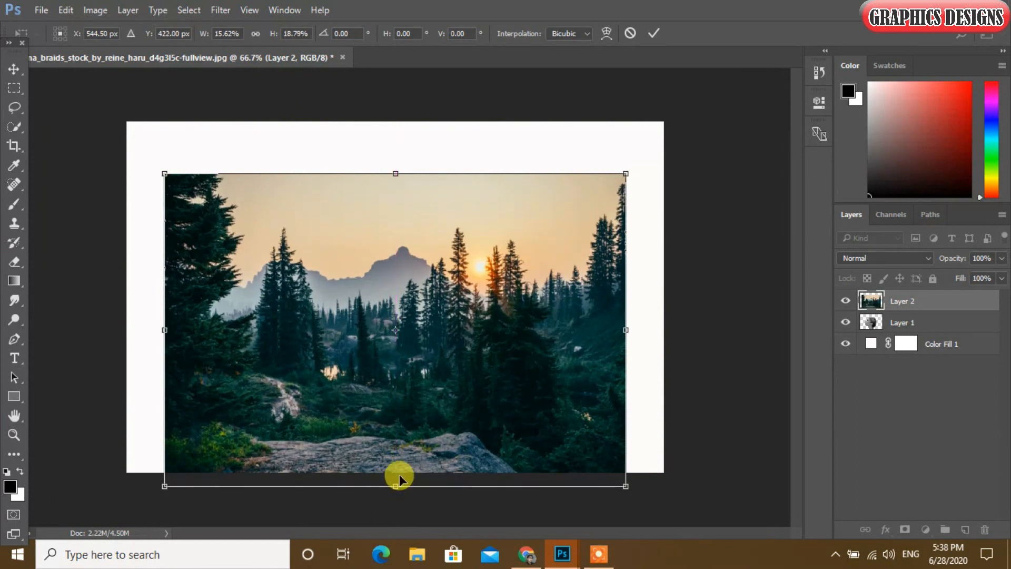
mouse_move(394, 172)
left_mouse_down()
mouse_move(395, 227)
mouse_move(400, 164)
left_mouse_up()
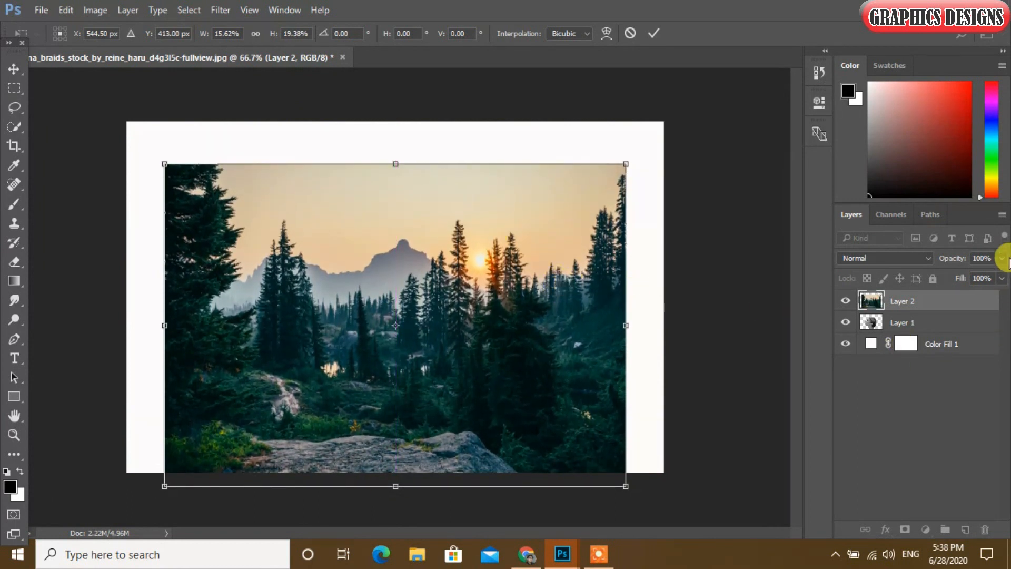
Step: Lower the landscape layer's fill to 53% and narrow its width to about 12.45% to fit around the head
left_click(1001, 278)
left_click_drag(1002, 285, 968, 295)
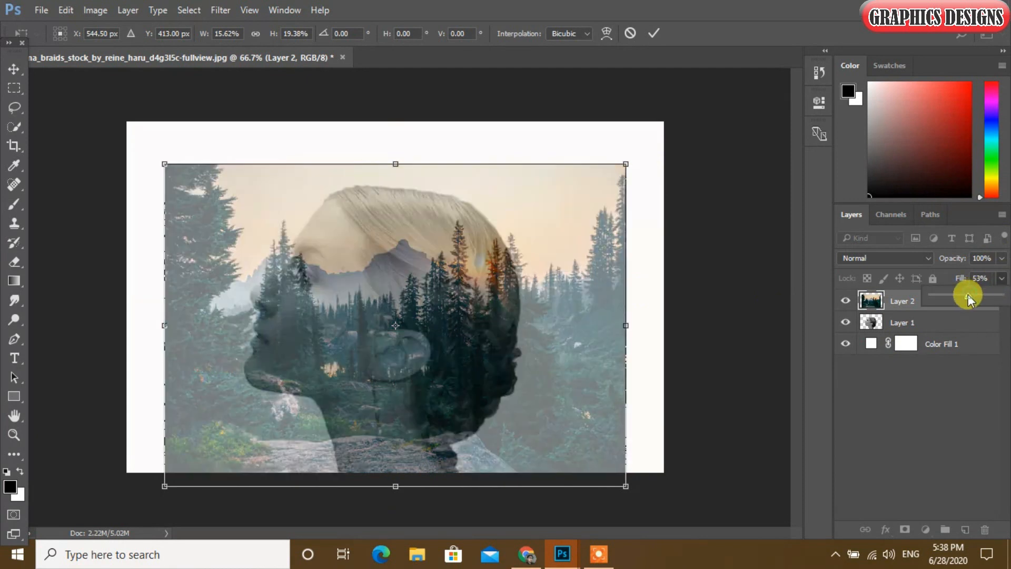
left_click(615, 332)
left_click_drag(615, 332, 543, 335)
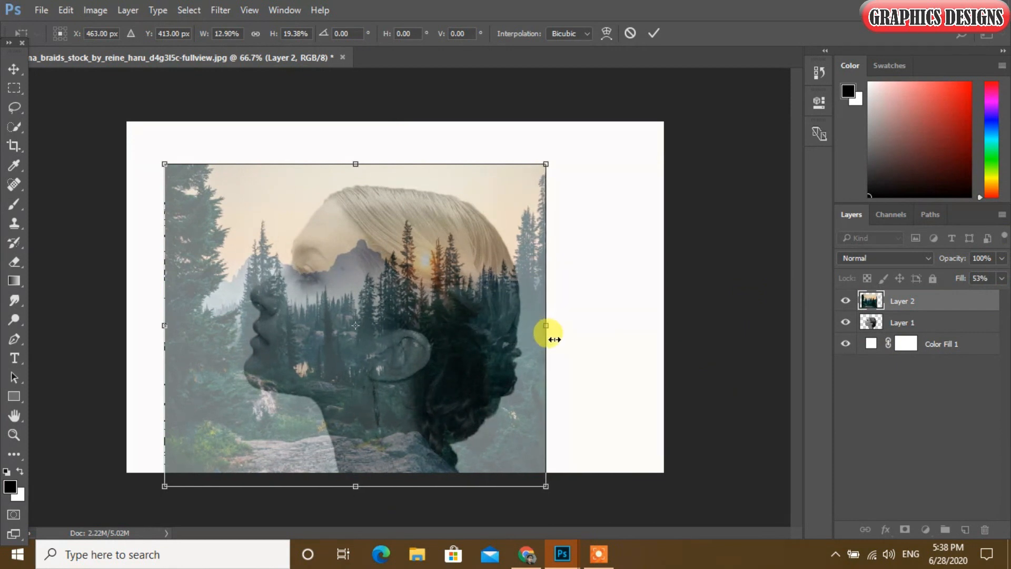
left_click_drag(168, 326, 179, 326)
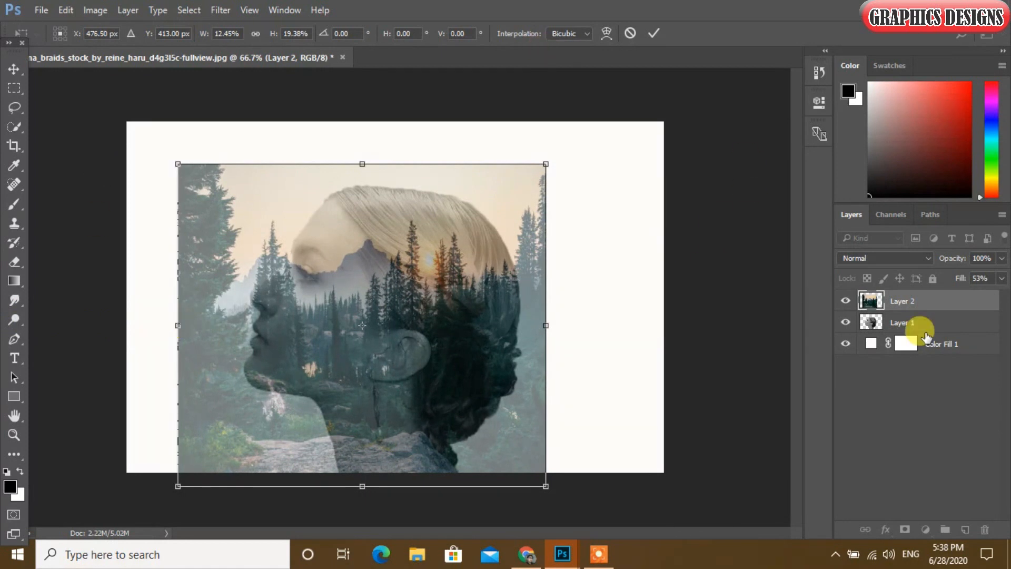
Step: Restore the landscape layer's fill to 100% and apply the transformation
left_click(1001, 278)
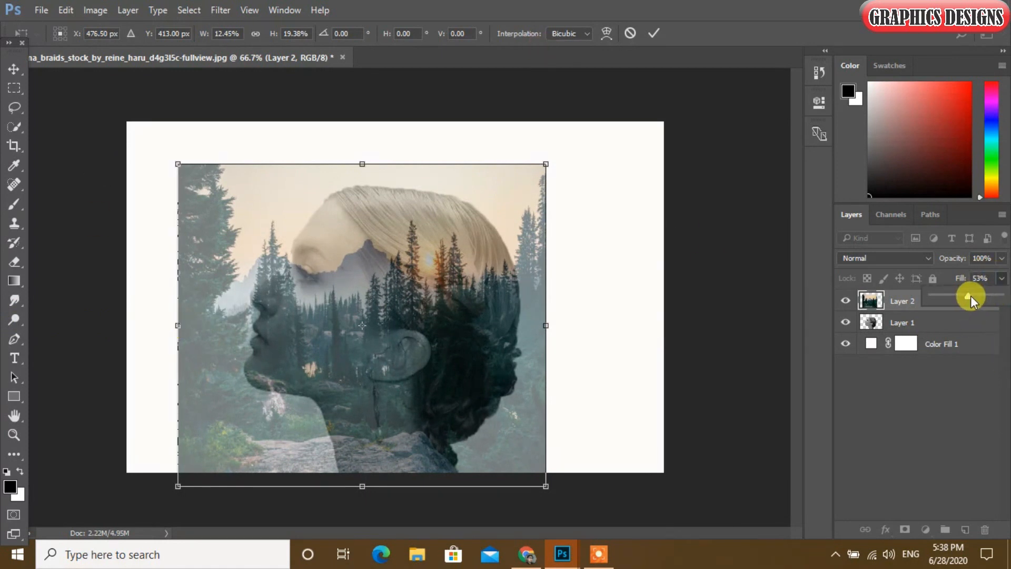
left_click_drag(970, 298, 1000, 297)
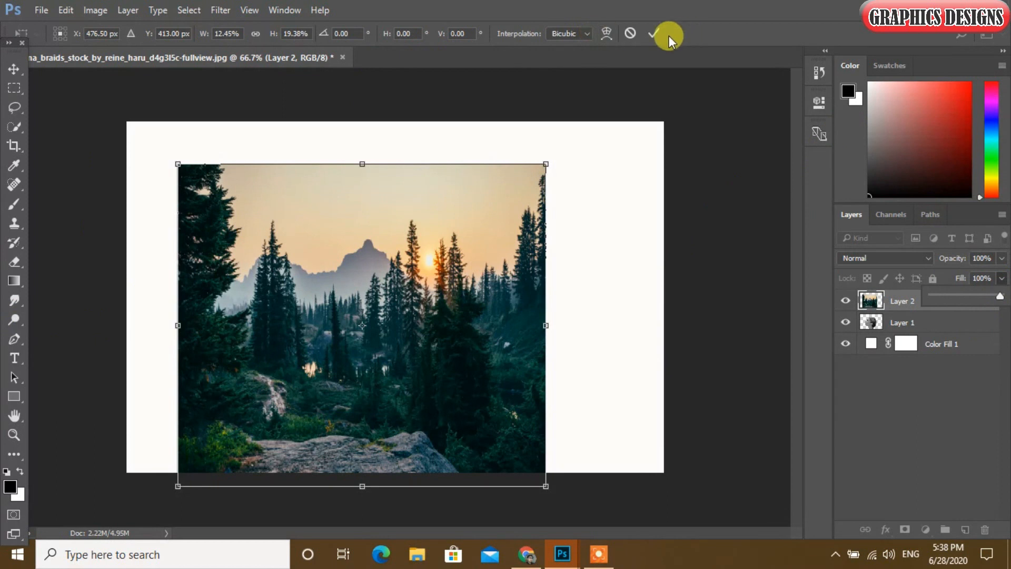
left_click(652, 35)
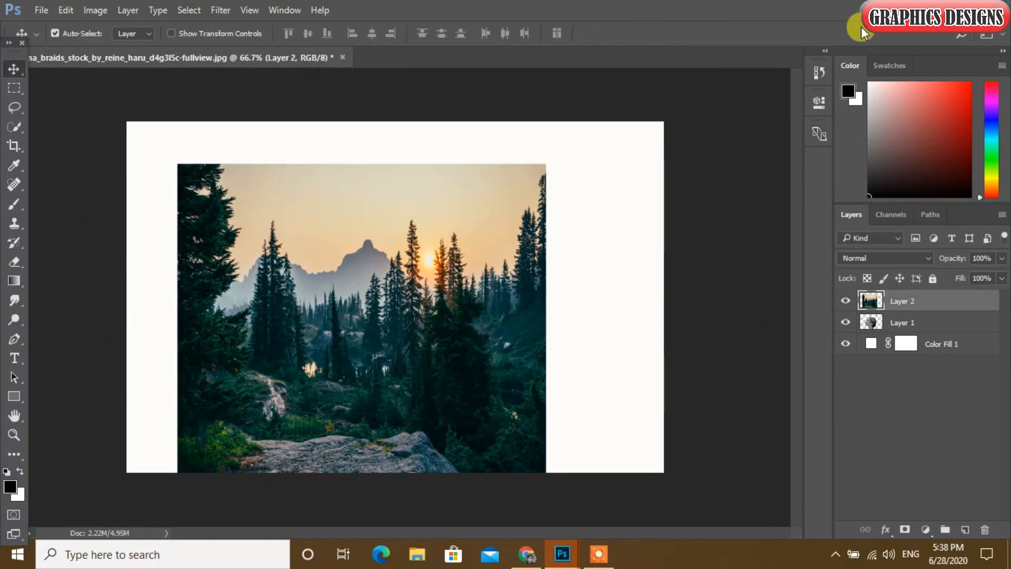
Step: Load the portrait's outline as a selection and mask the landscape layer to that silhouette
left_click(872, 322, "ctrl")
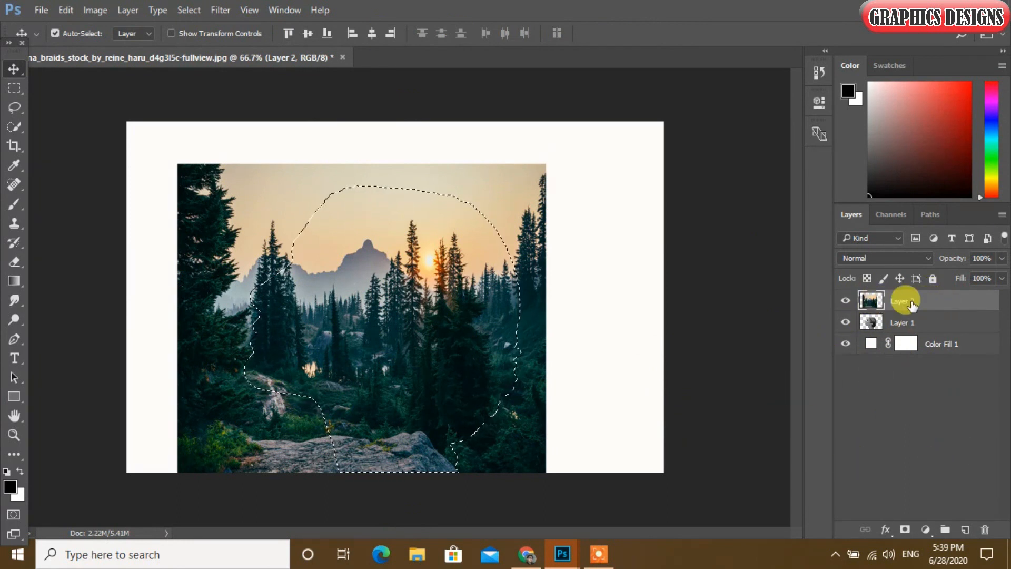
left_click(905, 530)
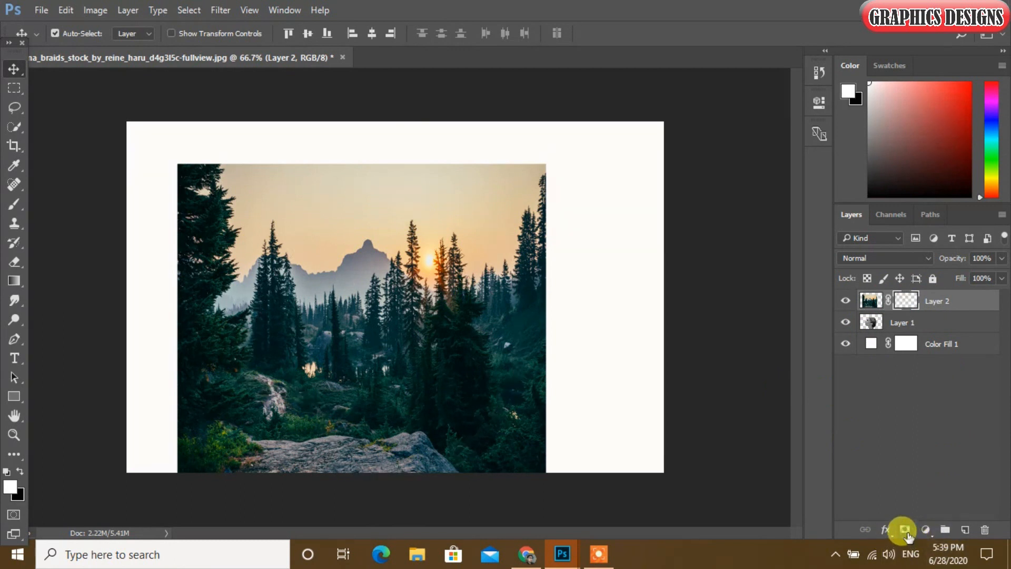
Step: Duplicate the portrait on Layer 1 above the landscape layer and add a white layer mask to the copy
left_click(908, 330)
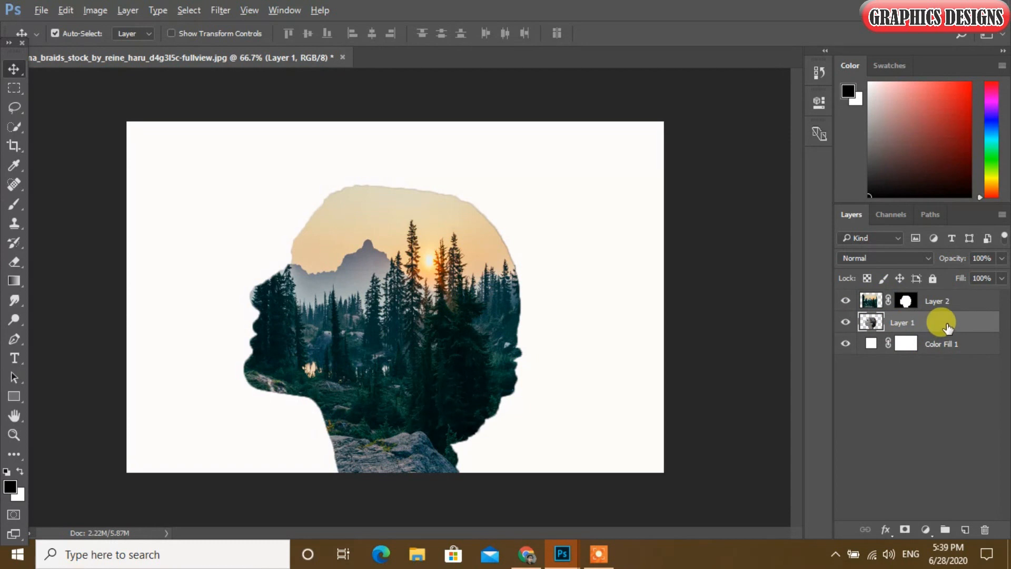
left_click_drag(943, 326, 931, 293)
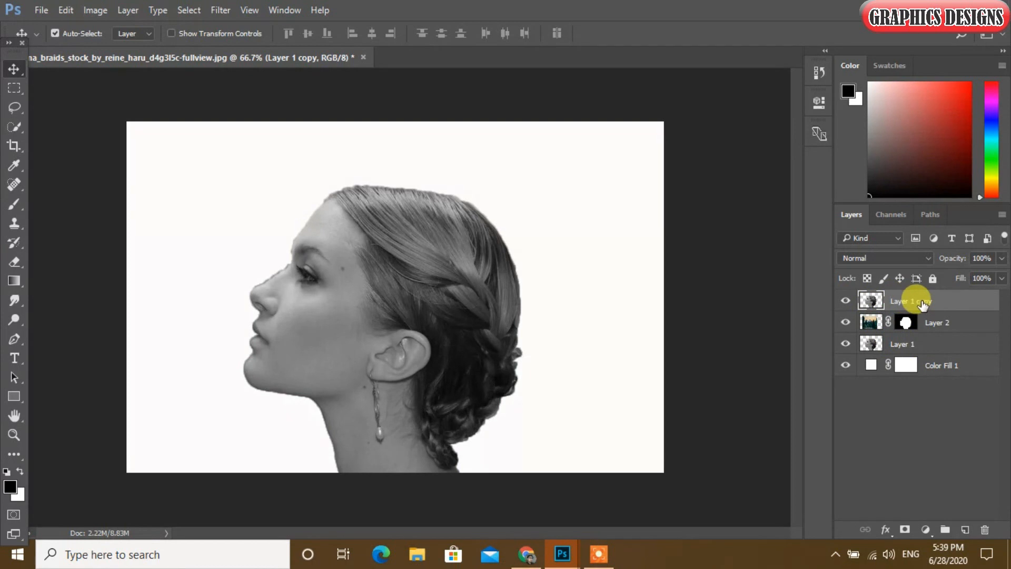
left_click(904, 530)
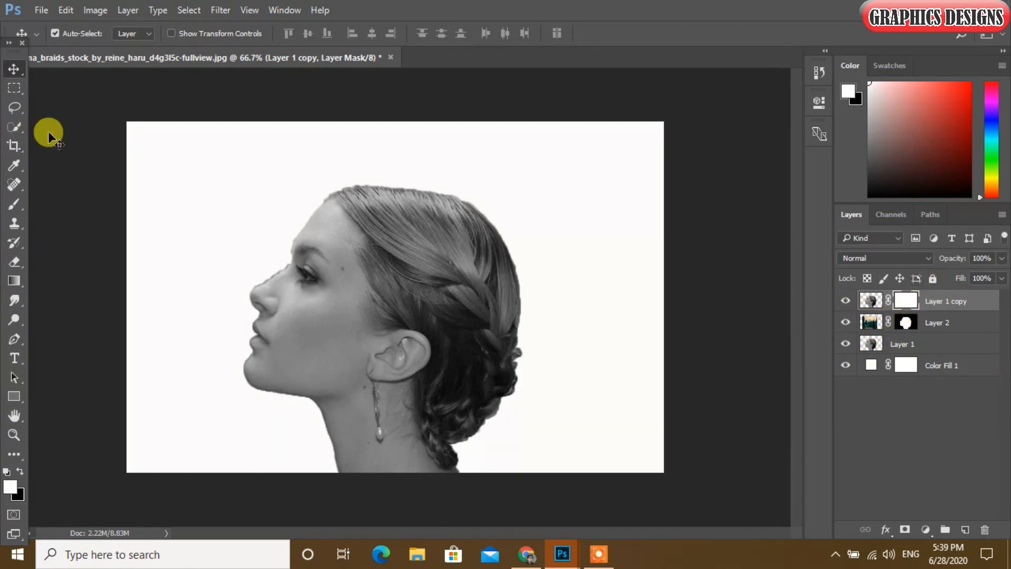
Step: Paint black with the Brush at 100% opacity on Layer 1 copy's mask over the hair, ear and neck to reveal the forest
left_click(15, 204)
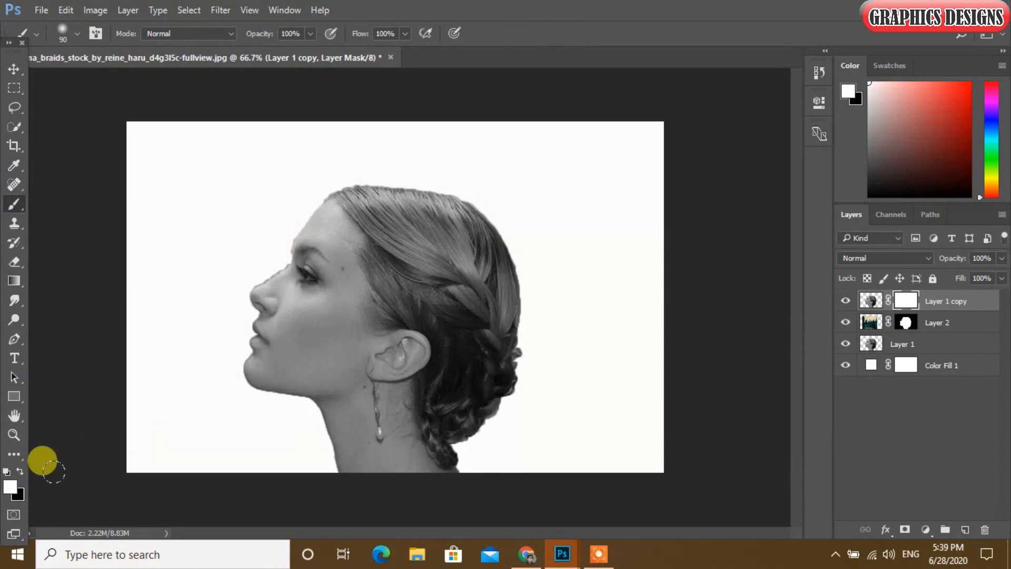
left_click(16, 467)
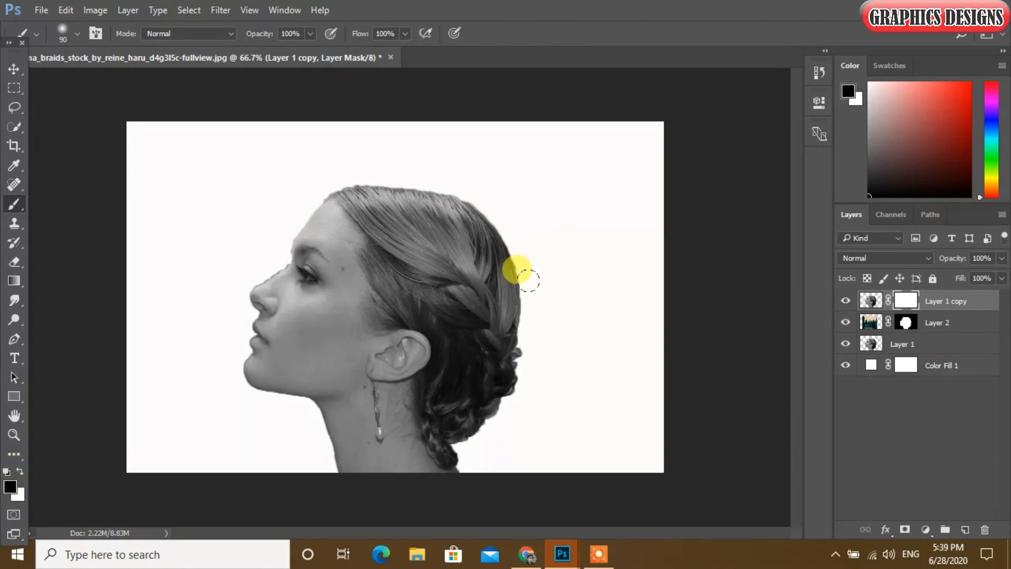
mouse_move(437, 265)
left_mouse_down()
mouse_move(451, 295)
mouse_move(431, 264)
mouse_move(469, 262)
mouse_move(447, 250)
mouse_move(404, 261)
mouse_move(386, 231)
mouse_move(379, 276)
mouse_move(339, 295)
mouse_move(368, 325)
mouse_move(364, 347)
mouse_move(389, 334)
mouse_move(381, 403)
mouse_move(410, 433)
mouse_move(404, 396)
left_mouse_up()
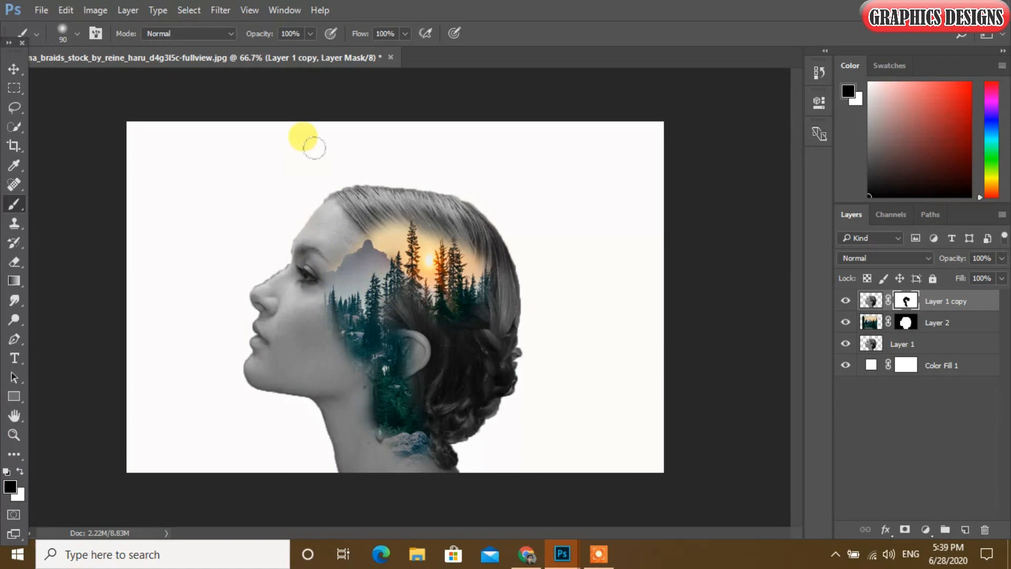
Step: Lower the brush opacity to 49% and paint the mask across the rest of the hair, forehead, cheek and neck to blend in the landscape
left_click(311, 34)
left_click(274, 52)
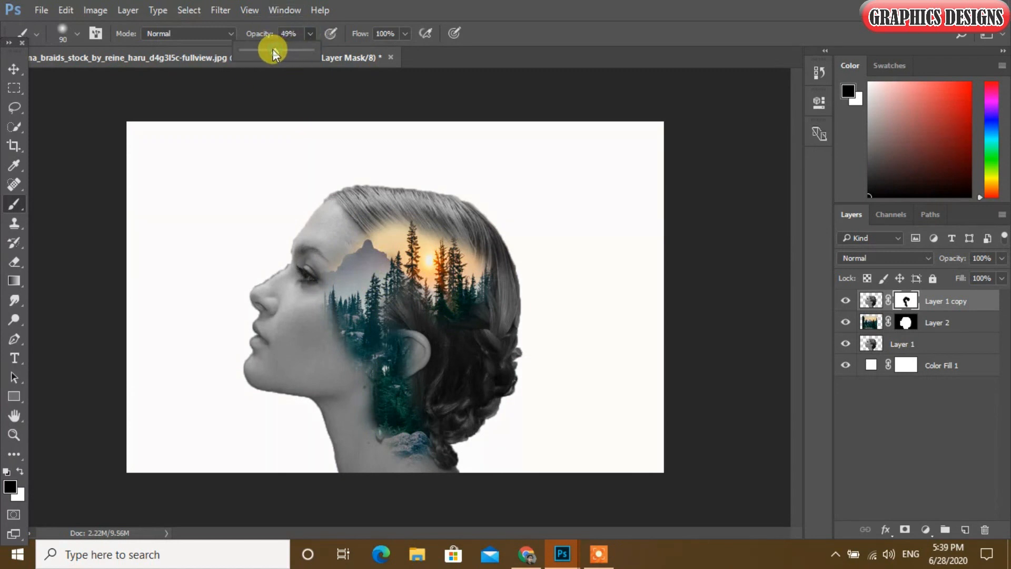
left_click(308, 33)
left_click(311, 35)
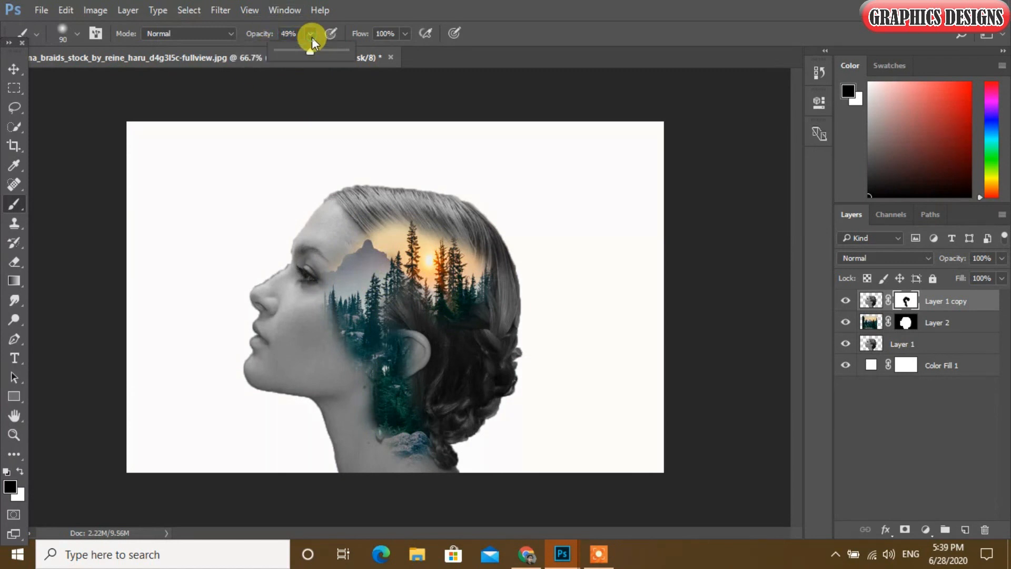
left_click(429, 351)
mouse_move(466, 245)
left_mouse_down()
mouse_move(429, 224)
mouse_move(442, 238)
mouse_move(415, 222)
mouse_move(359, 228)
mouse_move(380, 210)
mouse_move(382, 220)
mouse_move(358, 205)
mouse_move(349, 241)
mouse_move(331, 233)
mouse_move(375, 197)
mouse_move(448, 201)
mouse_move(499, 312)
mouse_move(466, 369)
mouse_move(485, 356)
mouse_move(485, 390)
mouse_move(440, 371)
mouse_move(454, 307)
mouse_move(432, 336)
mouse_move(414, 326)
mouse_move(432, 391)
mouse_move(388, 359)
mouse_move(424, 307)
mouse_move(434, 342)
mouse_move(388, 356)
mouse_move(403, 385)
mouse_move(404, 453)
mouse_move(425, 457)
mouse_move(366, 440)
mouse_move(346, 410)
mouse_move(350, 444)
mouse_move(342, 368)
mouse_move(335, 363)
mouse_move(350, 381)
mouse_move(288, 362)
mouse_move(302, 307)
mouse_move(302, 316)
mouse_move(340, 294)
mouse_move(331, 240)
mouse_move(331, 268)
mouse_move(345, 198)
mouse_move(410, 191)
mouse_move(446, 210)
mouse_move(473, 255)
mouse_move(463, 225)
mouse_move(501, 264)
mouse_move(436, 186)
mouse_move(486, 233)
mouse_move(358, 163)
mouse_move(433, 204)
mouse_move(351, 202)
mouse_move(358, 188)
mouse_move(411, 176)
mouse_move(413, 202)
mouse_move(372, 190)
mouse_move(406, 163)
mouse_move(490, 214)
mouse_move(400, 175)
mouse_move(431, 220)
mouse_move(332, 175)
mouse_move(350, 230)
left_mouse_up()
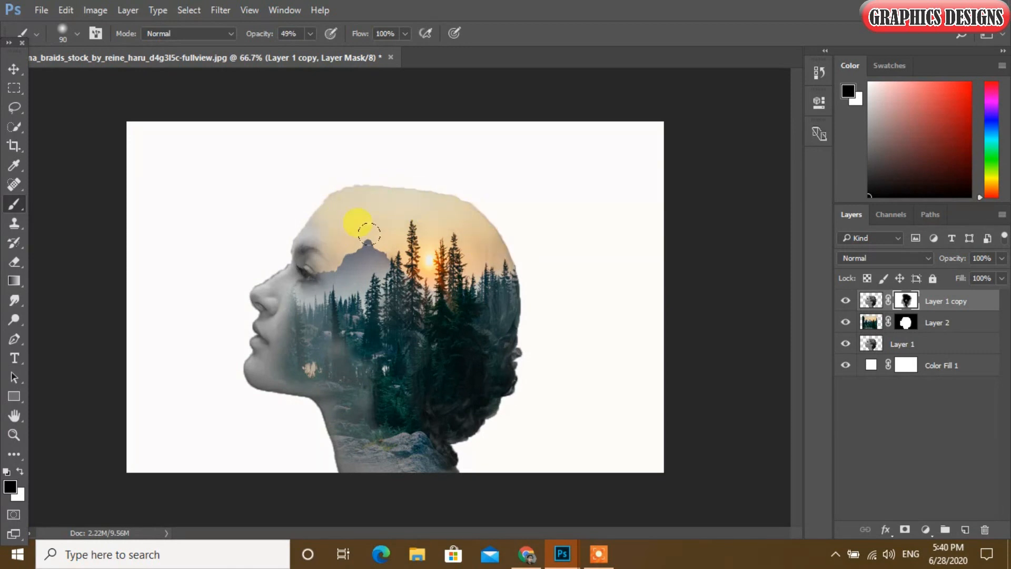
mouse_move(492, 239)
left_mouse_down()
mouse_move(465, 334)
mouse_move(498, 293)
mouse_move(380, 379)
mouse_move(419, 442)
mouse_move(329, 297)
mouse_move(303, 288)
mouse_move(290, 349)
mouse_move(197, 121)
left_mouse_up()
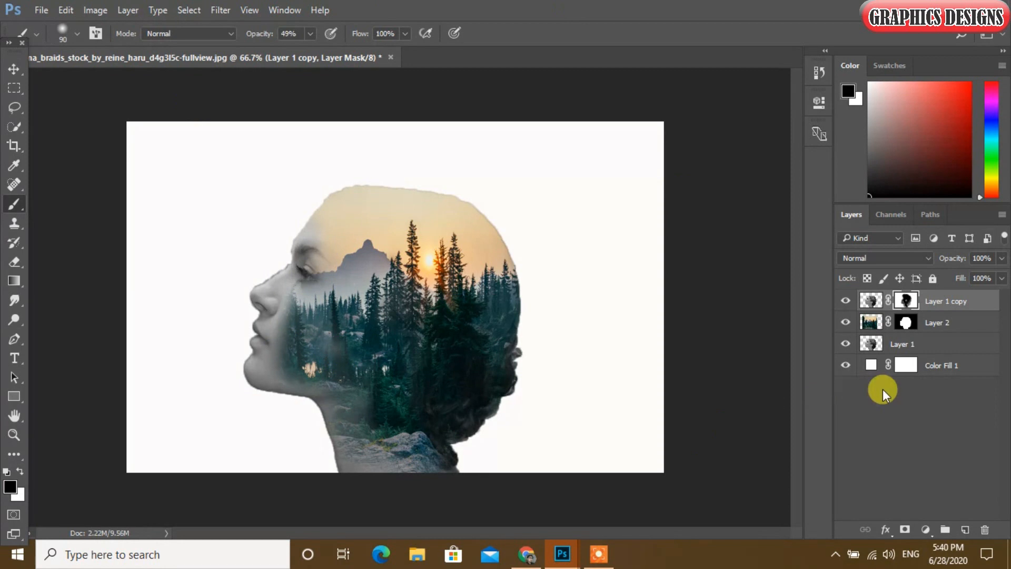
Step: Paint black on Layer 2's mask to bring back the eye, and on Layer 1 copy's mask to soften the cheek transition
left_click(905, 323)
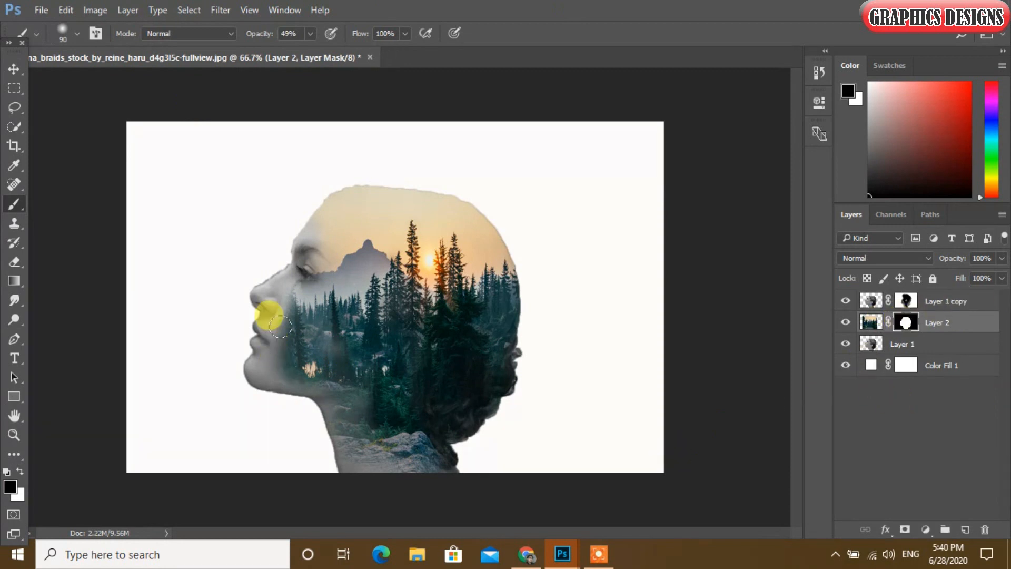
mouse_move(306, 261)
left_mouse_down()
mouse_move(305, 222)
mouse_move(300, 287)
mouse_move(278, 313)
mouse_move(277, 295)
mouse_move(265, 373)
mouse_move(313, 397)
mouse_move(307, 406)
mouse_move(336, 467)
mouse_move(324, 399)
mouse_move(261, 327)
mouse_move(258, 287)
mouse_move(282, 319)
mouse_move(293, 253)
left_mouse_up()
left_click(910, 304)
left_click(911, 300)
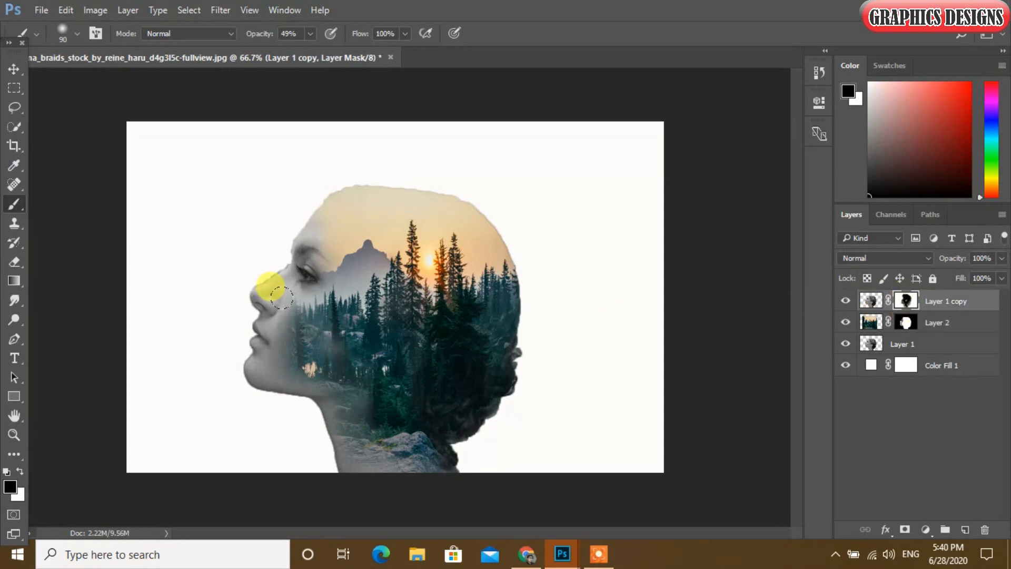
mouse_move(279, 350)
left_mouse_down()
mouse_move(296, 358)
mouse_move(281, 337)
mouse_move(284, 308)
left_mouse_up()
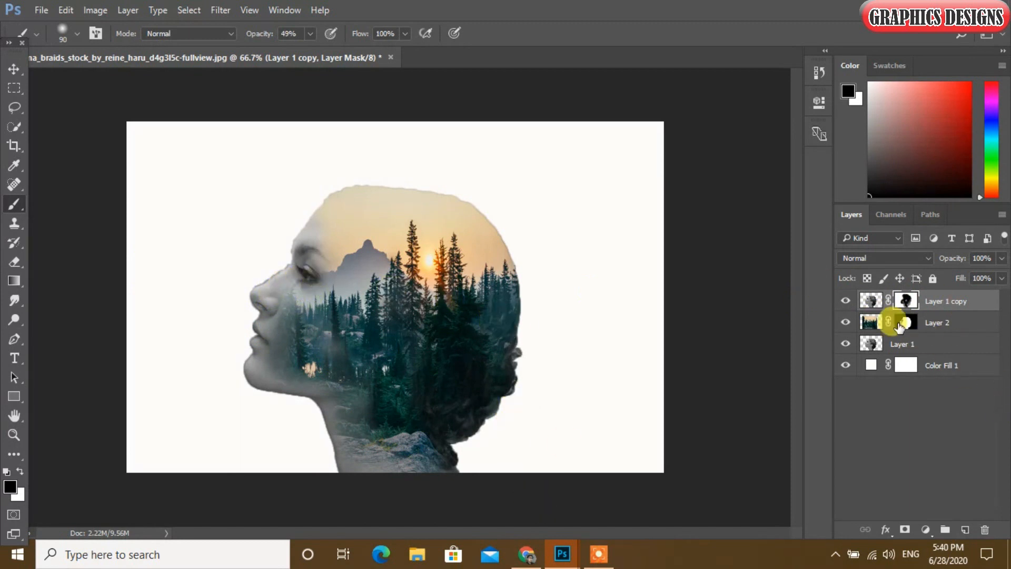
Step: Duplicate landscape Layer 2 and delete the copy's layer mask without applying it
left_click(946, 323)
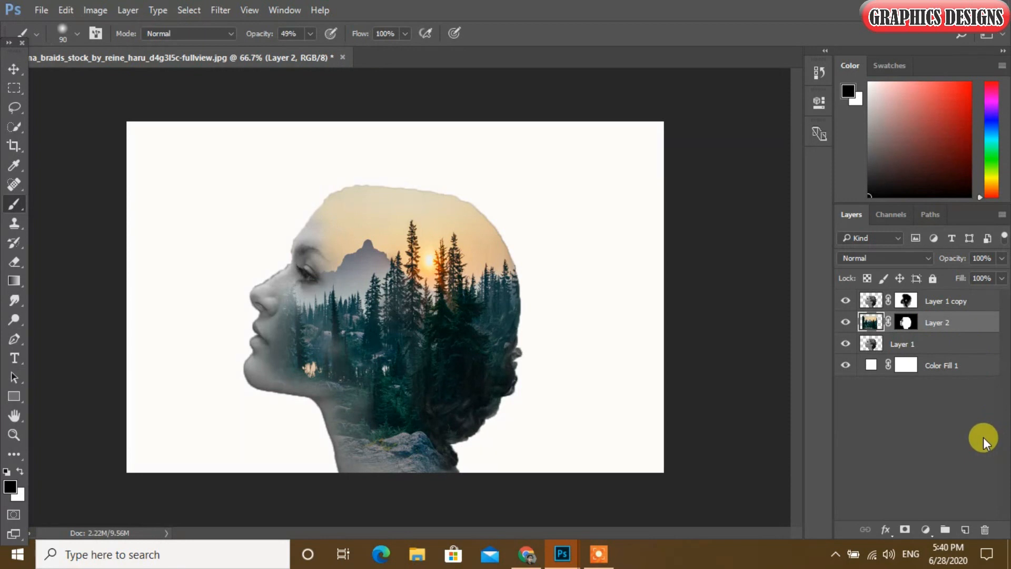
key("ctrl+j")
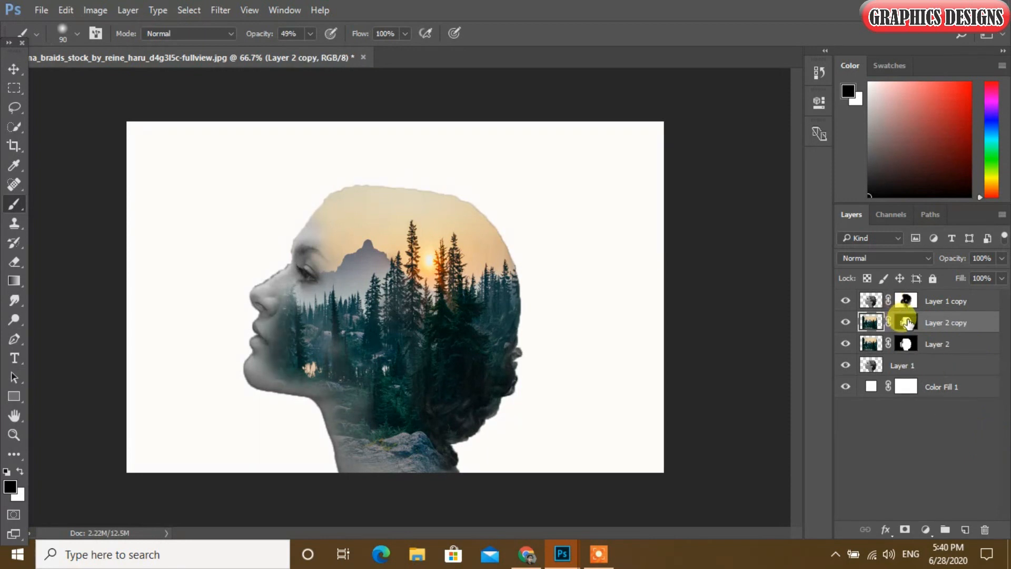
left_click(905, 322)
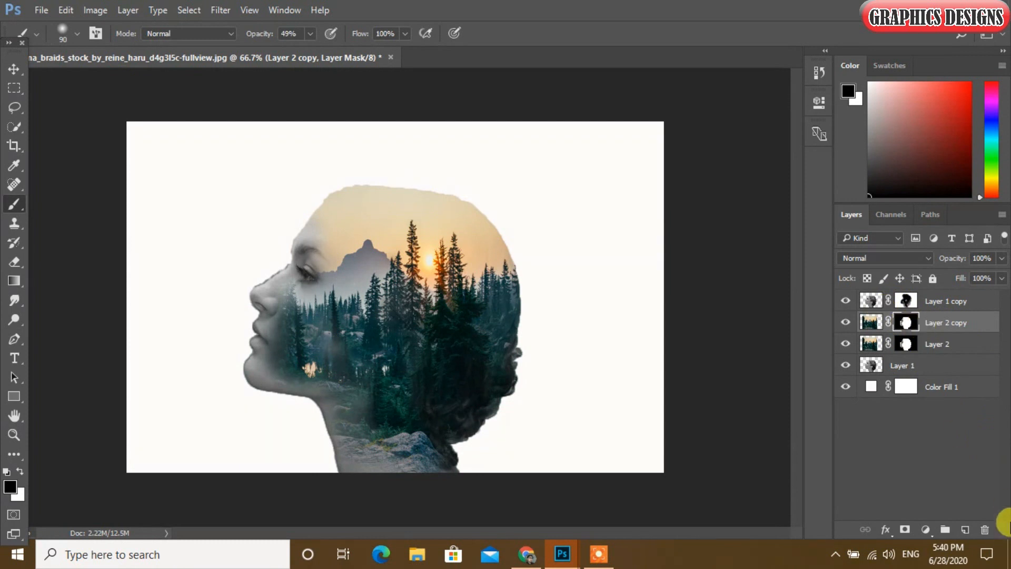
left_click(986, 530)
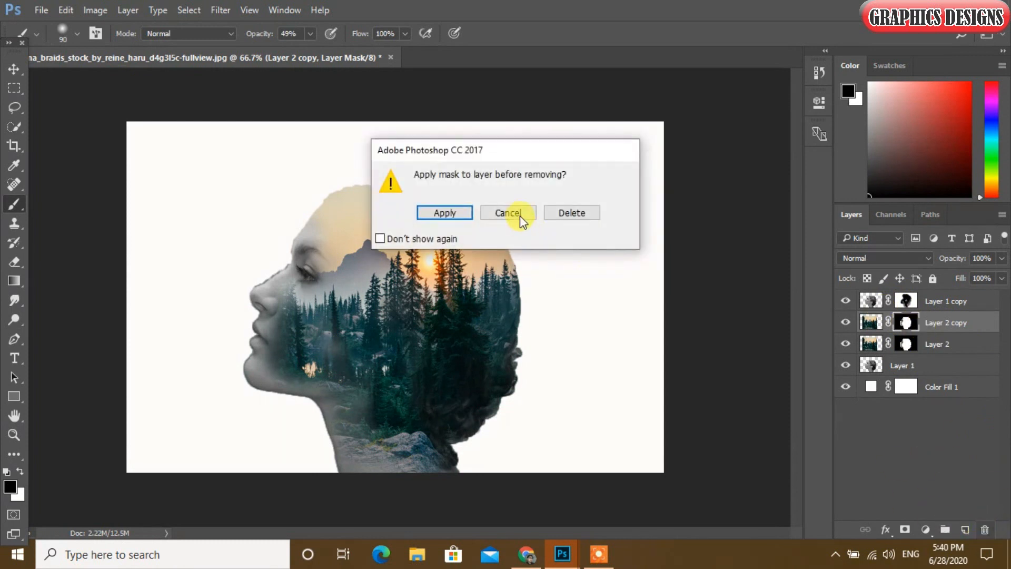
left_click(571, 212)
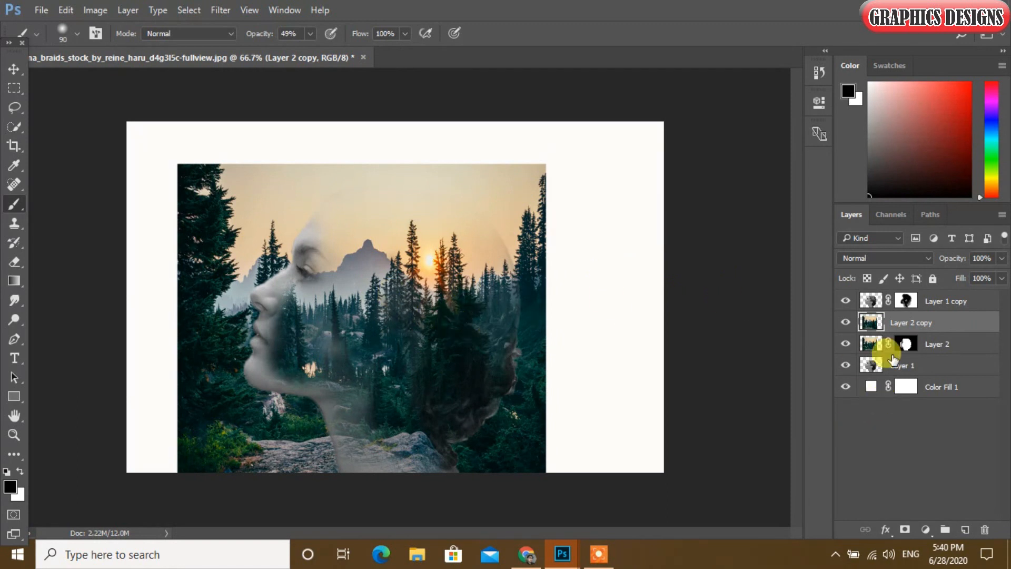
Step: Set Layer 2 copy to Lighten, add a black mask, and paint the layer in along the upper edge of the head
left_click(905, 259)
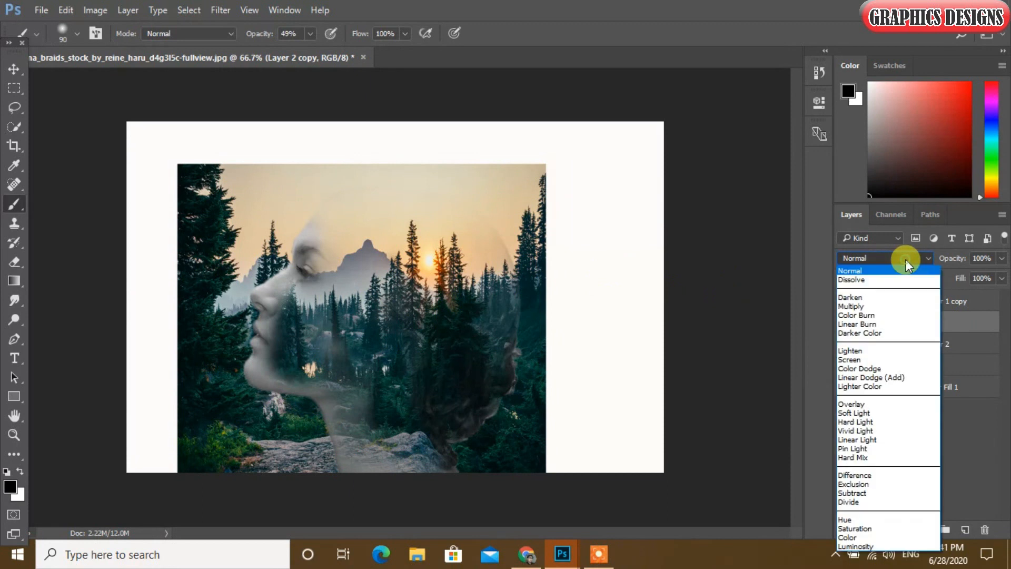
left_click(867, 352)
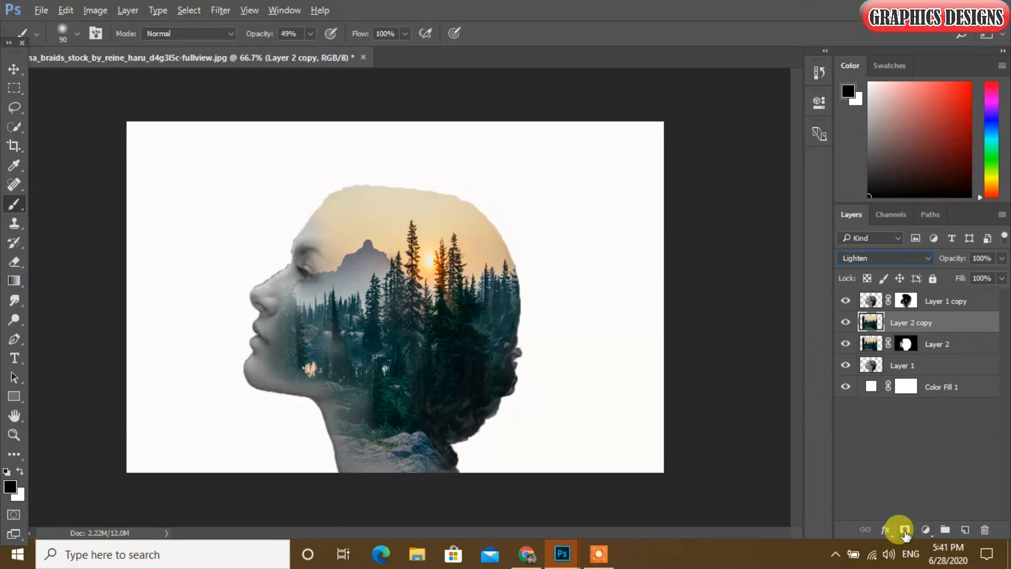
left_click(904, 531, "alt")
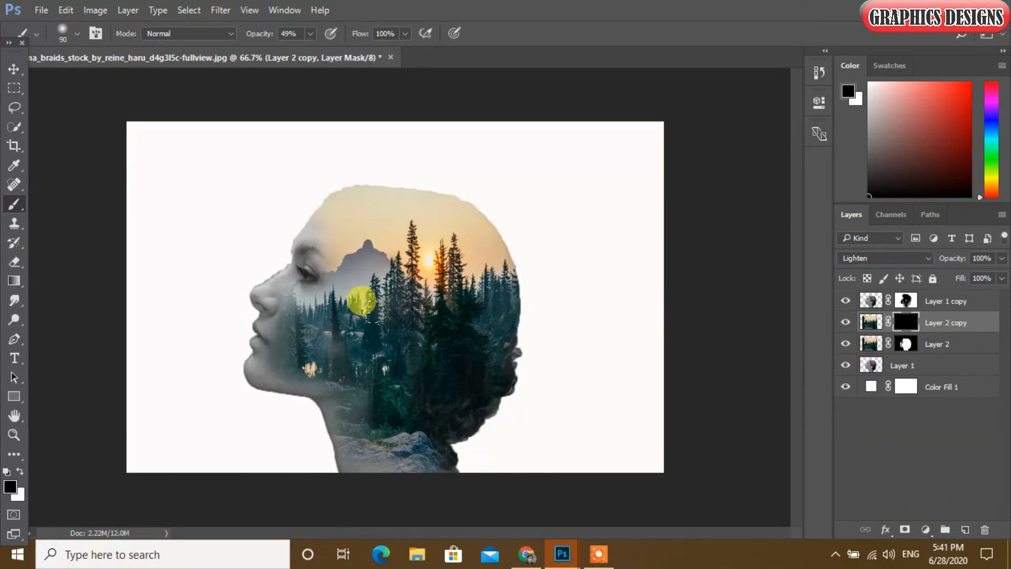
mouse_move(499, 246)
left_mouse_down()
mouse_move(400, 194)
mouse_move(345, 212)
mouse_move(356, 211)
mouse_move(357, 187)
mouse_move(496, 239)
mouse_move(444, 239)
mouse_move(477, 265)
mouse_move(494, 261)
mouse_move(503, 300)
mouse_move(493, 361)
mouse_move(499, 350)
mouse_move(437, 380)
mouse_move(413, 456)
mouse_move(395, 276)
mouse_move(382, 271)
mouse_move(438, 257)
mouse_move(424, 106)
mouse_move(275, 255)
left_mouse_up()
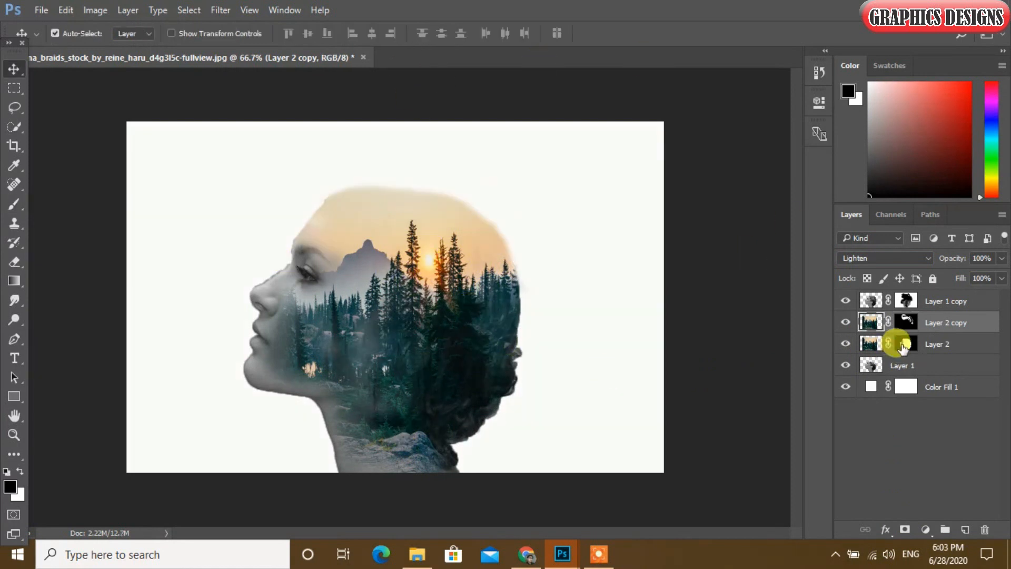
Step: Change the Color Fill 1 background to the beige e2d7b9 sampled from the sky inside the head
left_click(926, 329)
double_click(871, 387)
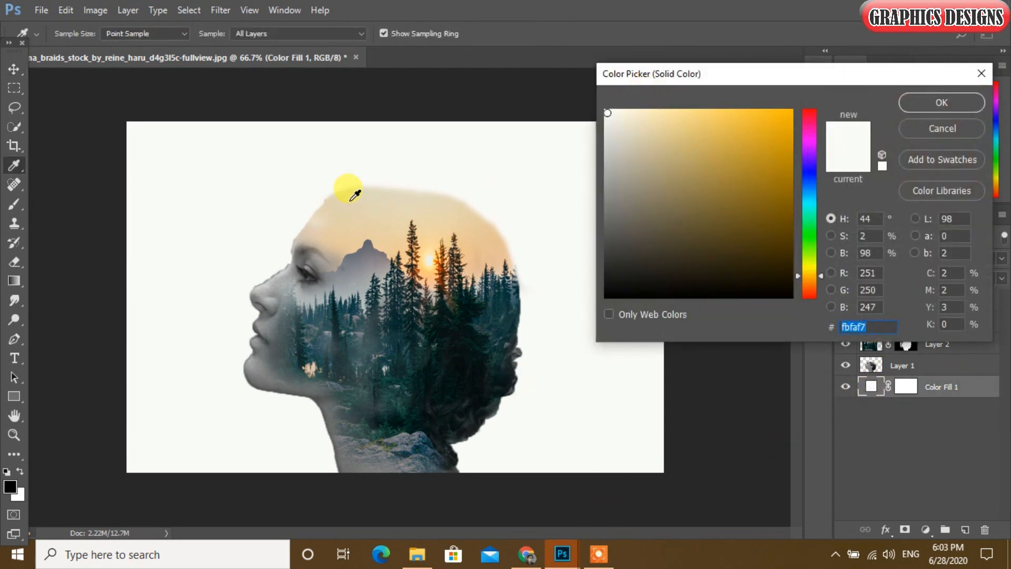
left_click(378, 200)
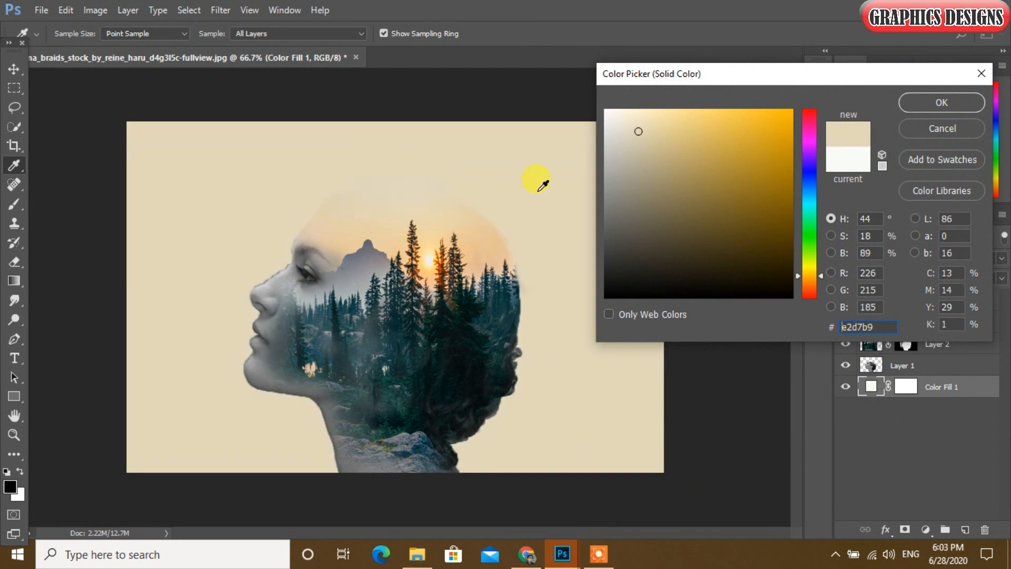
left_click(913, 103)
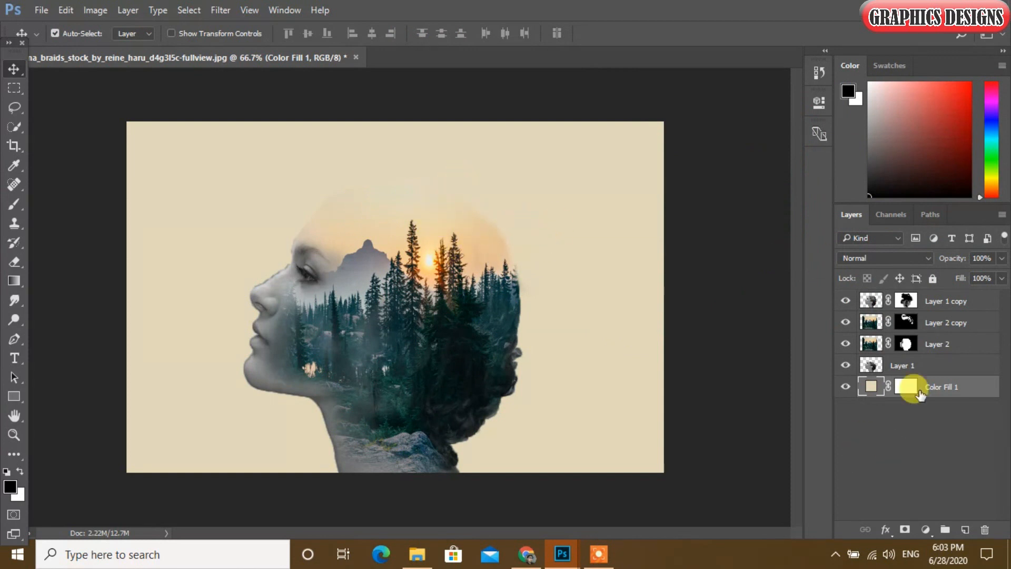
Step: Erase Layer 2's sky along the head's upper edge above the mountain and treetops with a 40 px eraser
left_click(872, 301)
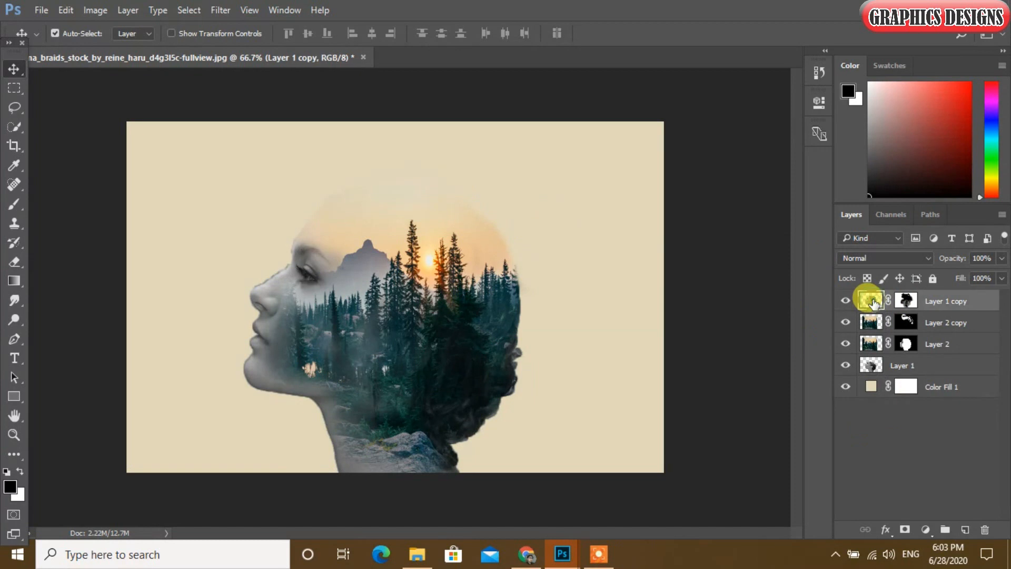
left_click(844, 344)
left_click(844, 345)
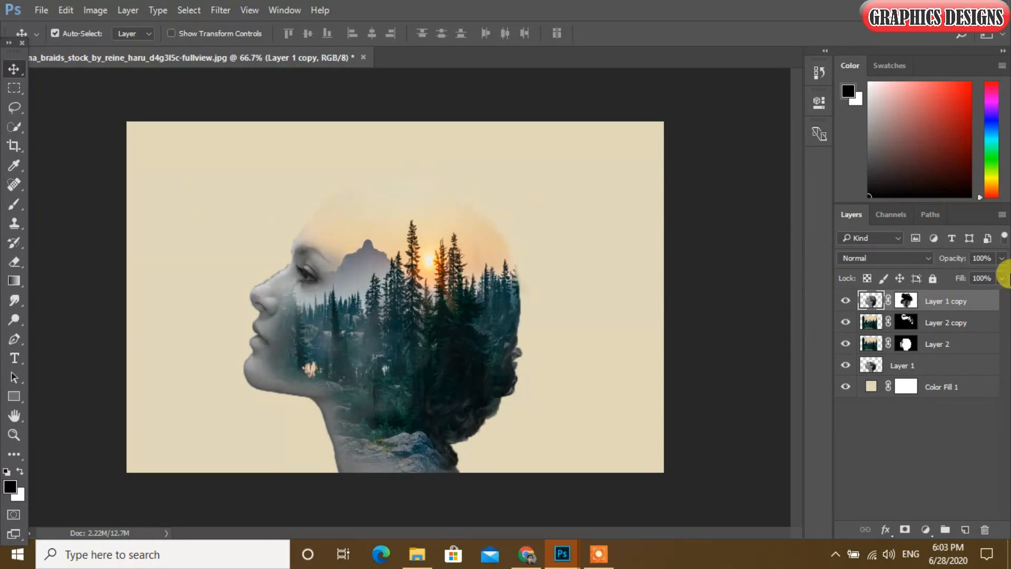
left_click(870, 343)
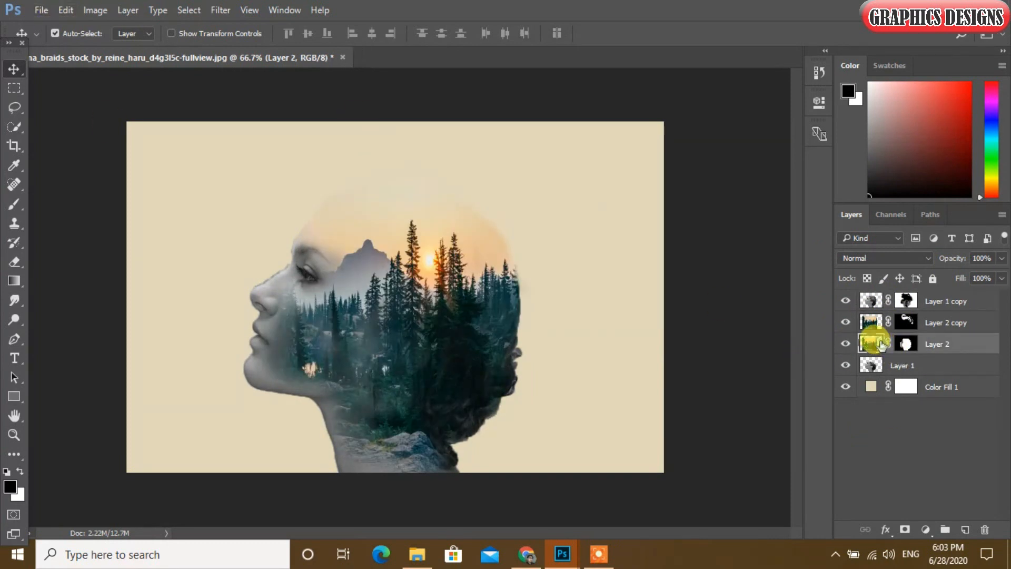
left_click(15, 261)
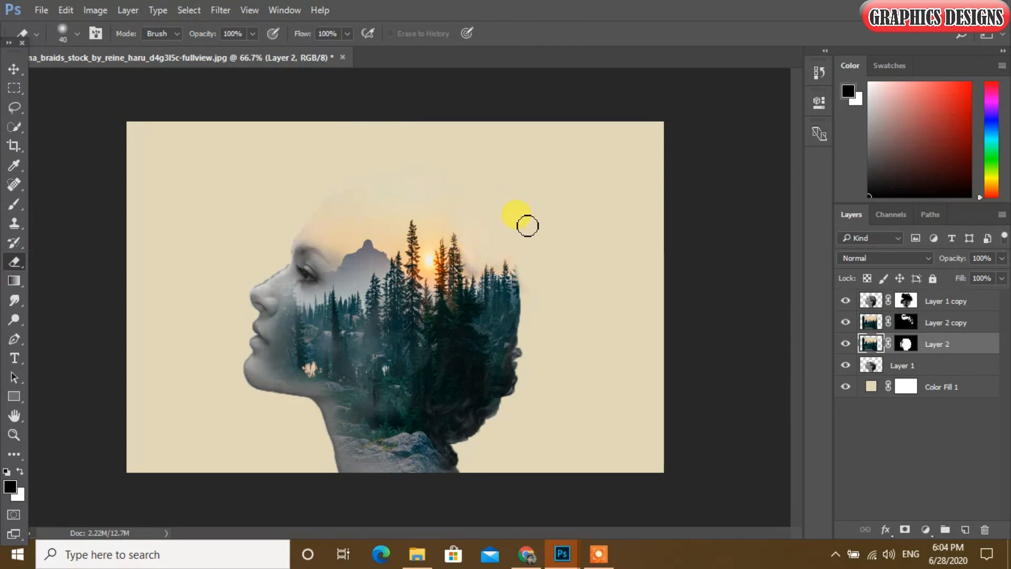
key("ctrl+plus")
key("ctrl+plus")
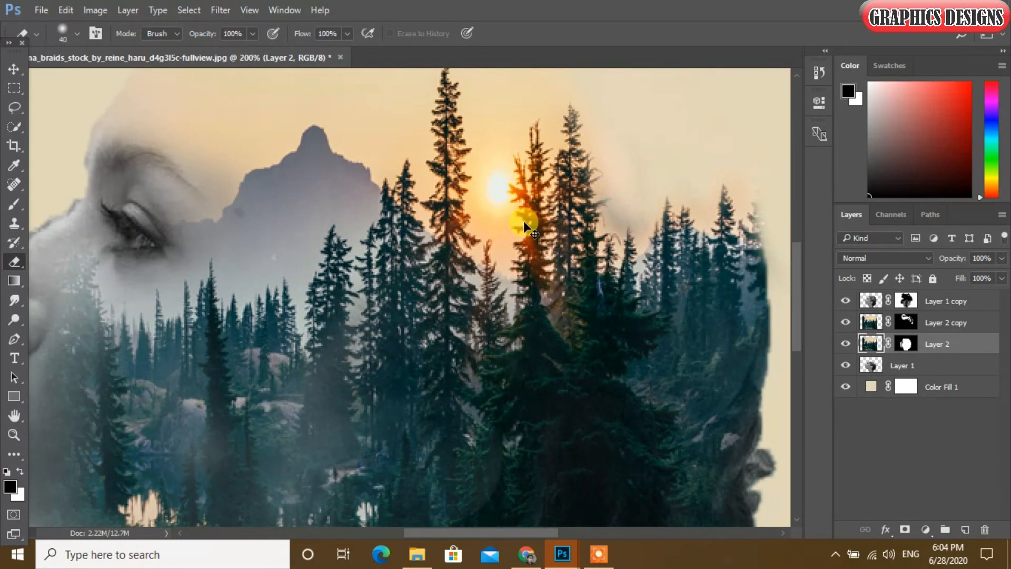
key("ctrl+minus")
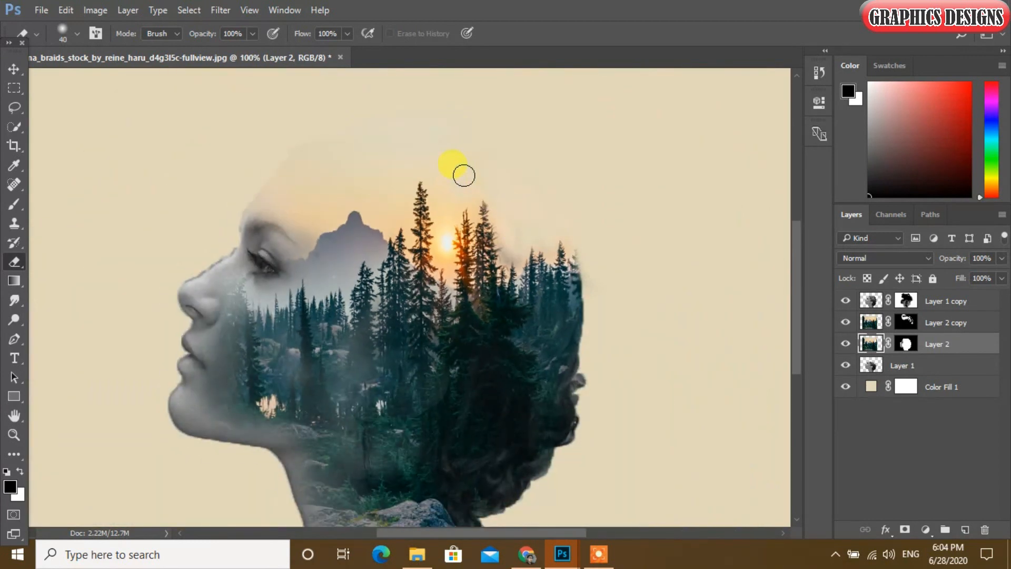
mouse_move(454, 205)
left_mouse_down()
mouse_move(437, 163)
mouse_move(419, 155)
mouse_move(395, 197)
mouse_move(398, 216)
mouse_move(360, 172)
mouse_move(387, 216)
mouse_move(376, 180)
mouse_move(367, 188)
mouse_move(394, 202)
mouse_move(391, 188)
mouse_move(354, 181)
mouse_move(353, 197)
mouse_move(384, 198)
mouse_move(353, 186)
mouse_move(313, 209)
mouse_move(304, 163)
mouse_move(314, 211)
mouse_move(289, 150)
mouse_move(278, 167)
mouse_move(298, 202)
mouse_move(272, 175)
mouse_move(300, 214)
mouse_move(315, 217)
mouse_move(347, 195)
left_mouse_up()
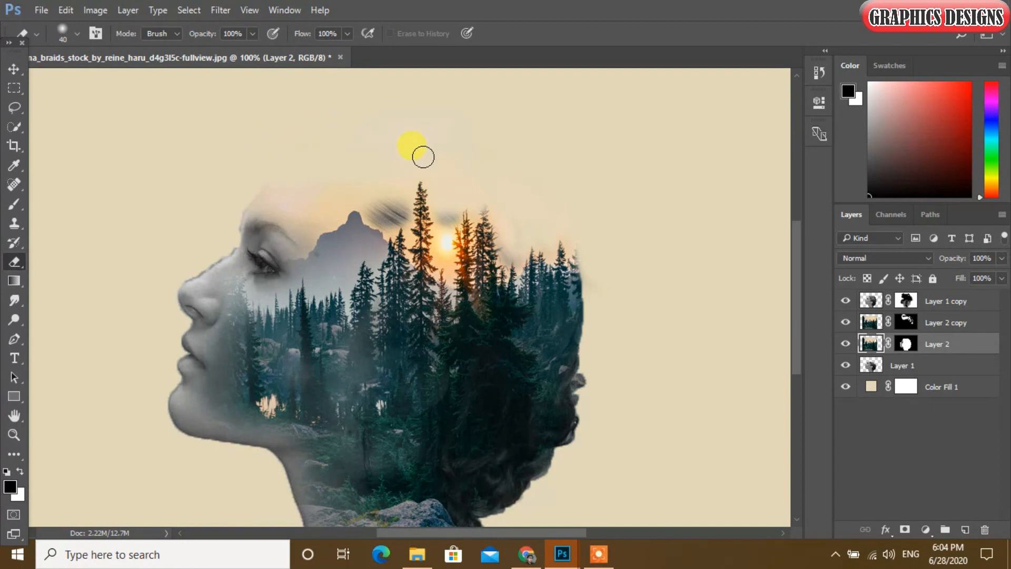
mouse_move(444, 195)
left_mouse_down()
mouse_move(427, 169)
mouse_move(453, 187)
left_mouse_up()
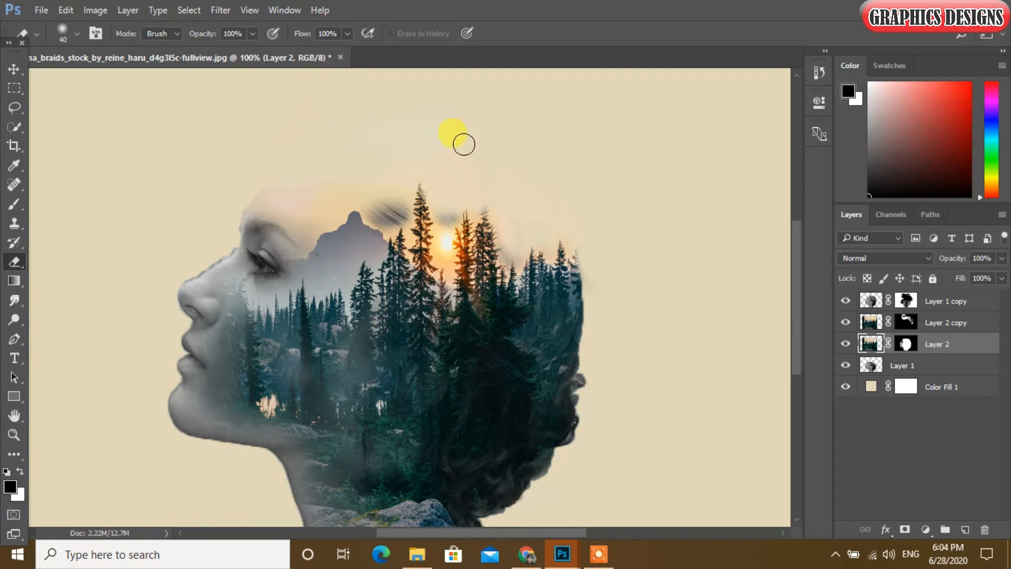
Step: Erase more of Layer 2's sky between the mountain and the sun, reduce the eraser to 20 px, and undo the last stroke
mouse_move(359, 185)
left_mouse_down()
mouse_move(390, 205)
mouse_move(396, 187)
mouse_move(404, 211)
mouse_move(356, 188)
mouse_move(334, 213)
mouse_move(341, 184)
mouse_move(364, 184)
mouse_move(384, 212)
mouse_move(447, 227)
mouse_move(438, 222)
mouse_move(474, 207)
mouse_move(481, 225)
mouse_move(442, 263)
left_mouse_up()
key("bracketleft")
key("bracketleft")
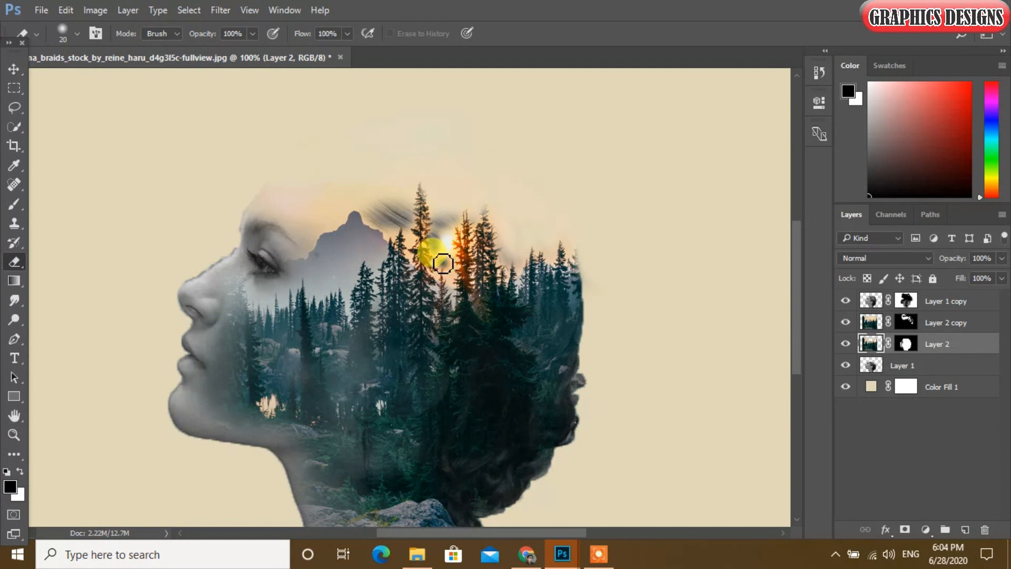
key("ctrl+z")
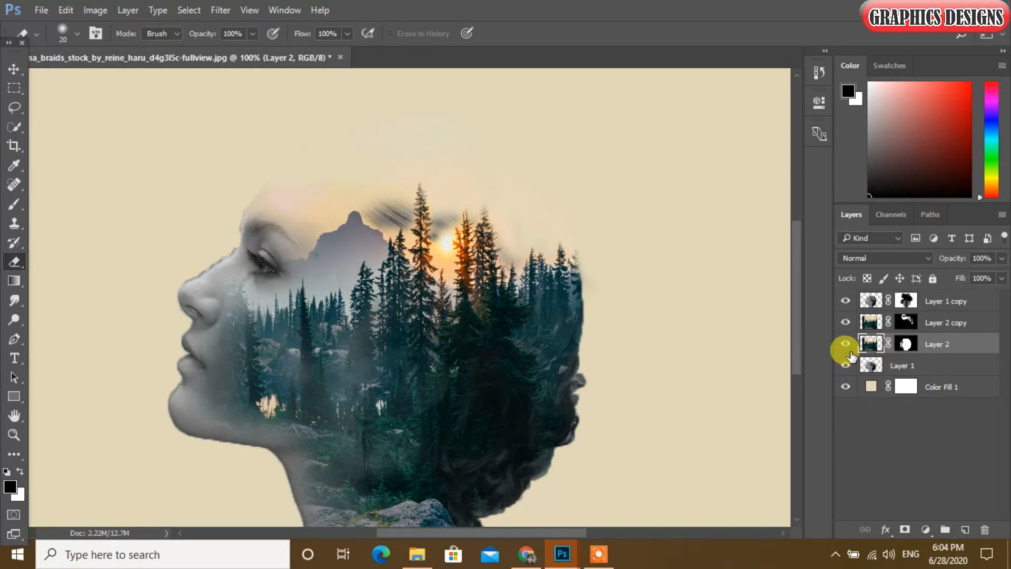
Step: Check the portrait layers' visibility and erase Layer 1's exposed hair above the mountain and around the treetops with a 30 px eraser
left_click(844, 301)
left_click(845, 301)
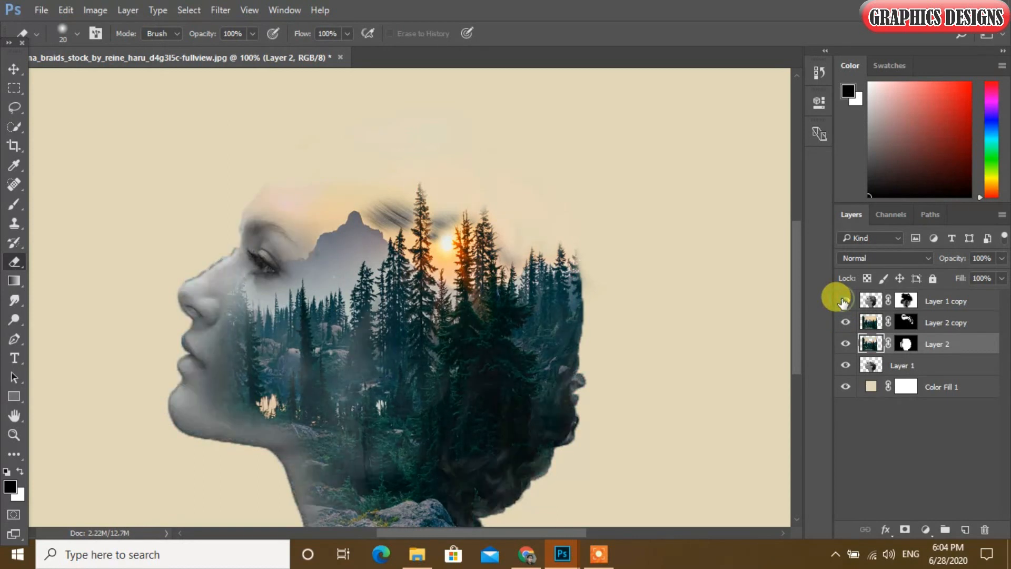
left_click(846, 364)
left_click(846, 365)
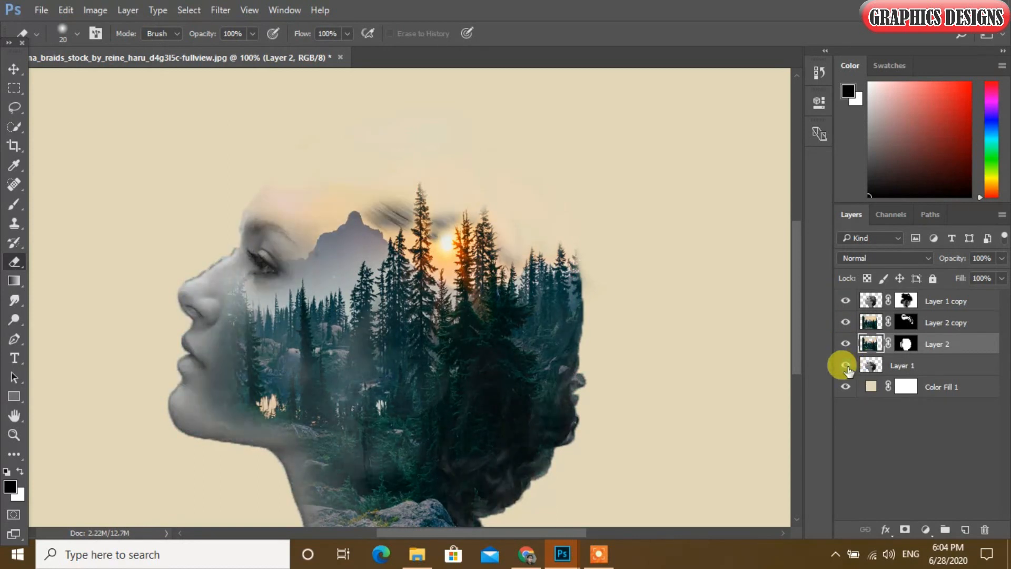
left_click(877, 365)
mouse_move(395, 231)
left_mouse_down()
mouse_move(439, 238)
mouse_move(392, 197)
mouse_move(398, 218)
mouse_move(405, 211)
mouse_move(387, 196)
mouse_move(394, 240)
mouse_move(352, 209)
mouse_move(351, 196)
mouse_move(432, 220)
mouse_move(448, 200)
mouse_move(442, 241)
mouse_move(468, 203)
mouse_move(487, 259)
mouse_move(506, 224)
mouse_move(513, 275)
mouse_move(536, 272)
mouse_move(498, 203)
mouse_move(545, 268)
mouse_move(511, 189)
mouse_move(537, 274)
mouse_move(501, 210)
left_mouse_up()
mouse_move(380, 140)
left_mouse_down()
mouse_move(297, 205)
mouse_move(342, 197)
mouse_move(335, 218)
left_mouse_up()
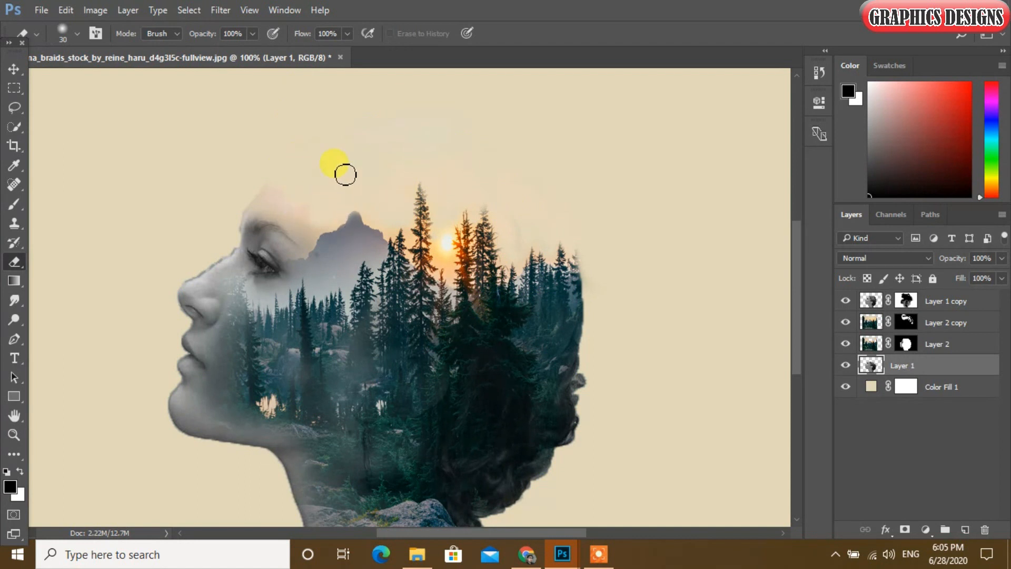
Step: Erase Layer 1's leftover hair above the forehead and treetops, and touch up Layer 2's sky around the trees near the sun
mouse_move(453, 202)
left_mouse_down()
mouse_move(461, 235)
mouse_move(491, 181)
mouse_move(476, 237)
mouse_move(315, 185)
mouse_move(293, 221)
mouse_move(264, 180)
mouse_move(330, 226)
mouse_move(376, 228)
mouse_move(352, 164)
left_mouse_up()
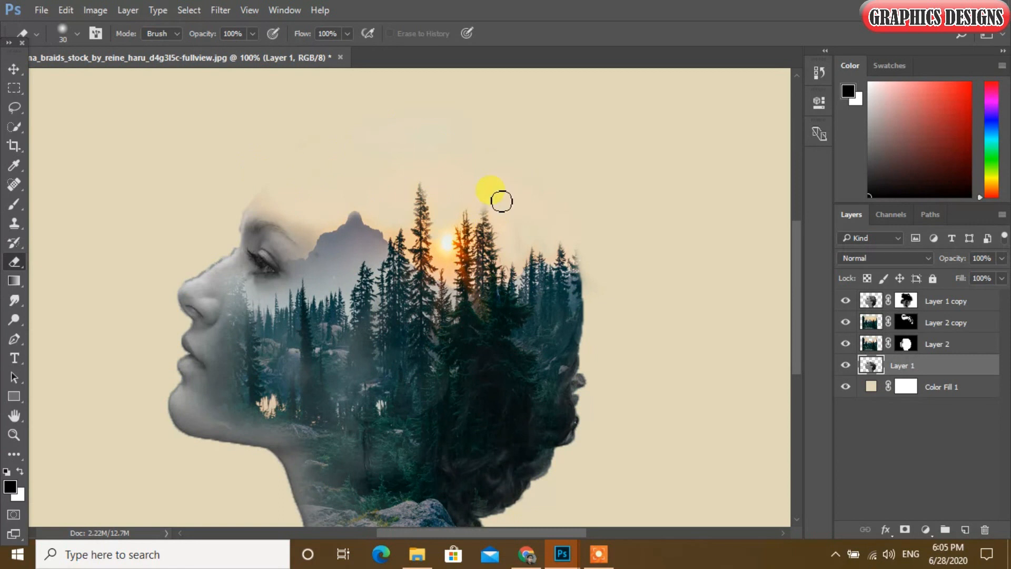
mouse_move(523, 203)
left_mouse_down()
mouse_move(515, 284)
mouse_move(469, 245)
mouse_move(323, 175)
left_mouse_up()
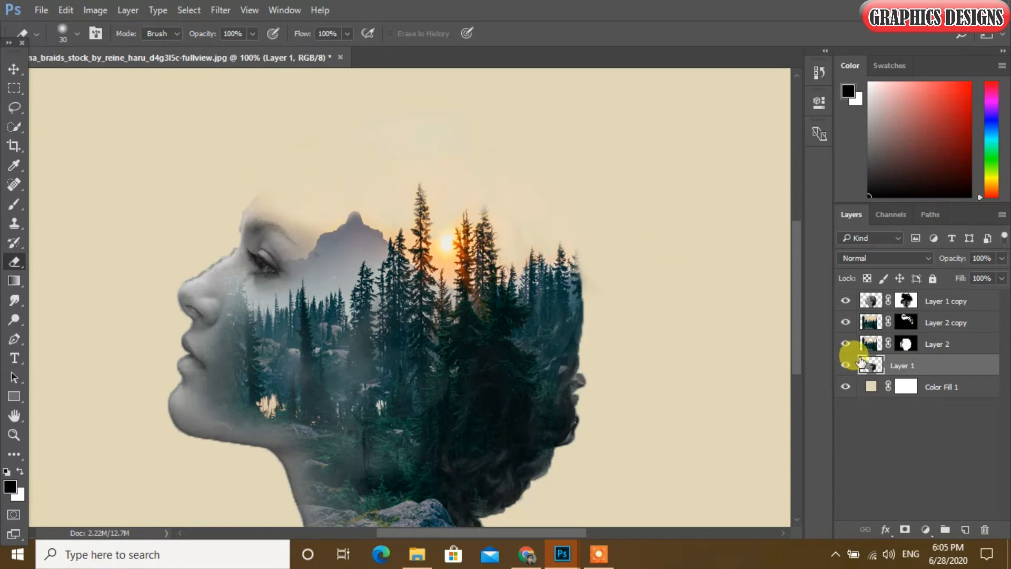
left_click(870, 345)
left_click(845, 344)
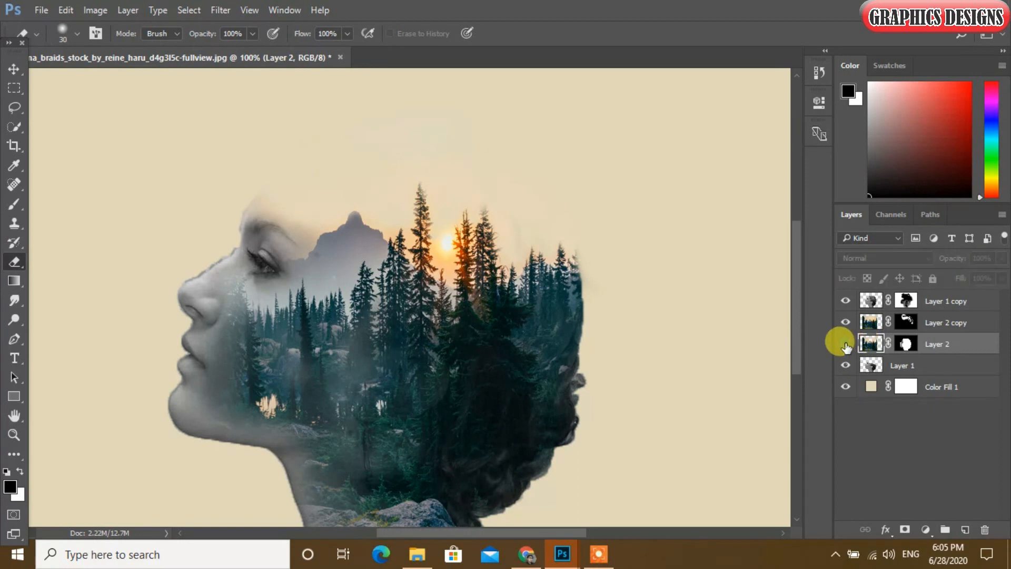
left_click(846, 344)
mouse_move(473, 228)
left_mouse_down()
mouse_move(526, 236)
mouse_move(511, 227)
mouse_move(494, 174)
left_mouse_up()
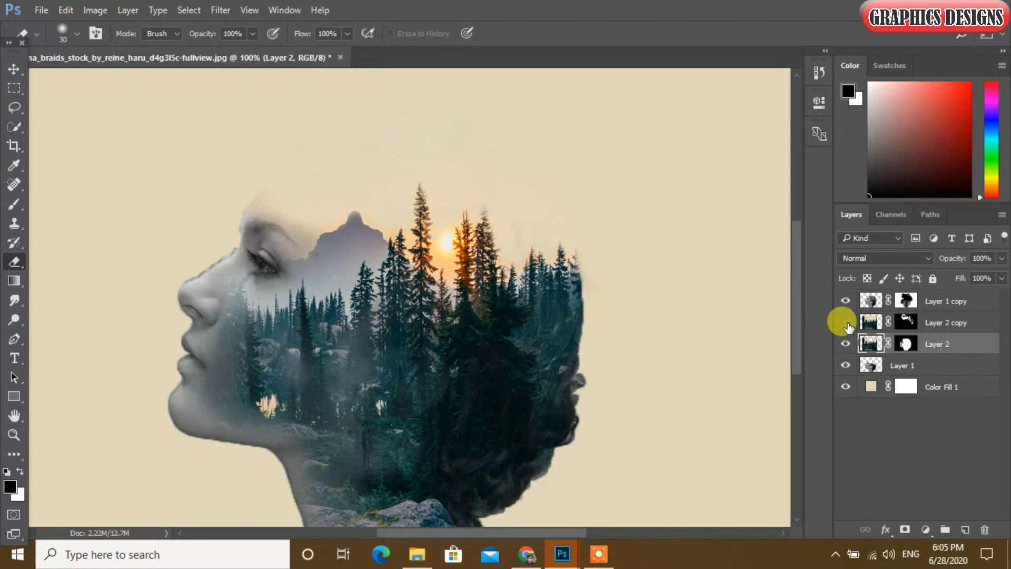
Step: Compare the composite with Layer 1 copy hidden and shown, and view the whole canvas
left_click(847, 301)
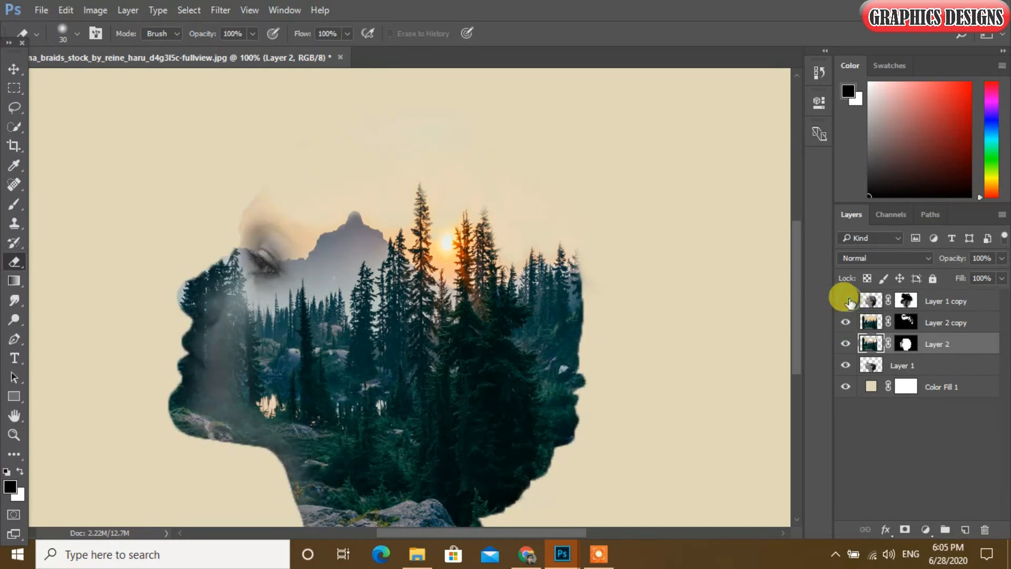
left_click(846, 301)
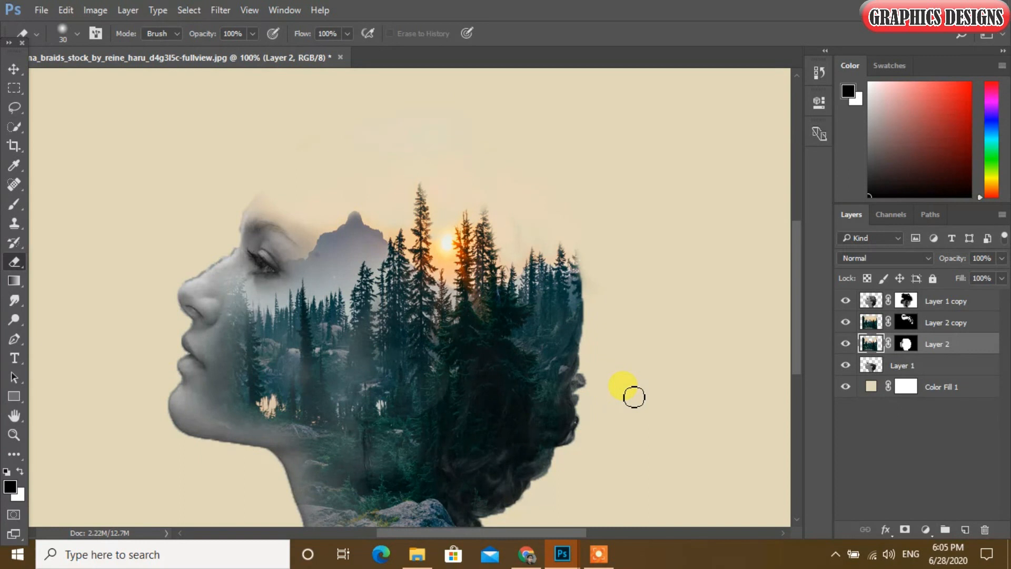
key("ctrl+minus")
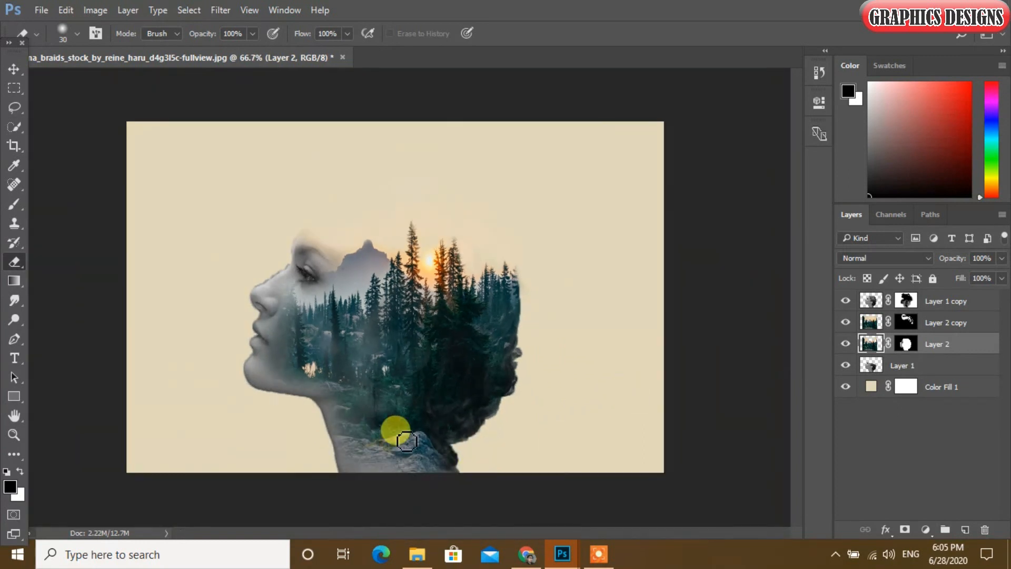
Step: Add a pale pink e0bdbd Solid Color fill layer above Layer 1 copy and set its blend mode to Multiply
left_click(933, 299)
left_click(925, 530)
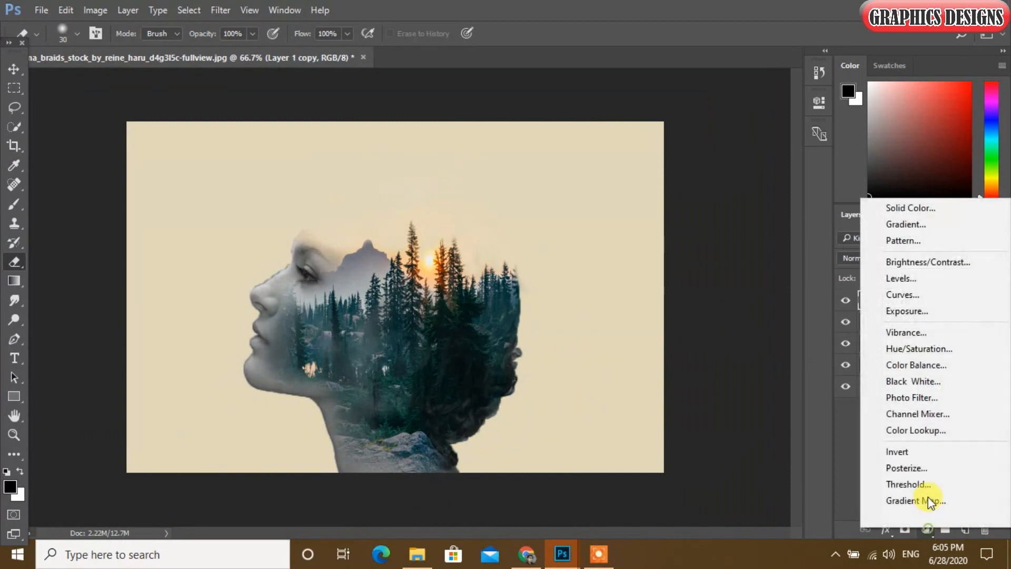
left_click(916, 213)
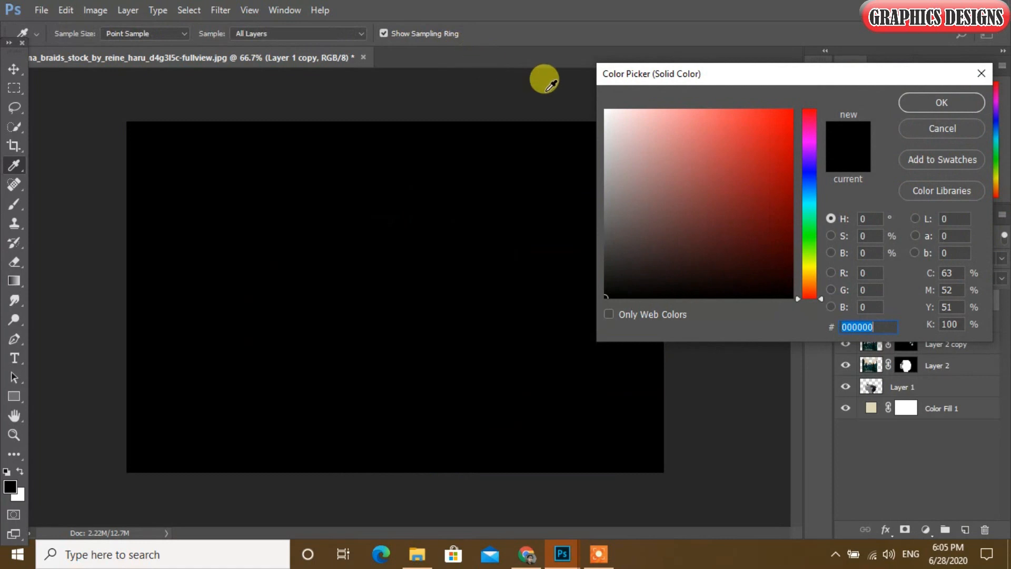
left_click(634, 132)
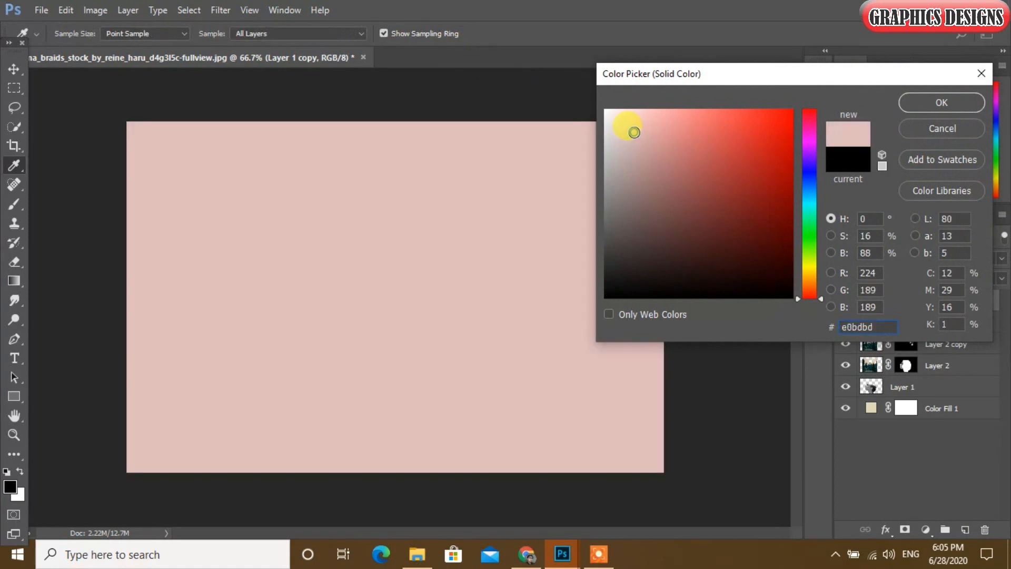
left_click(916, 103)
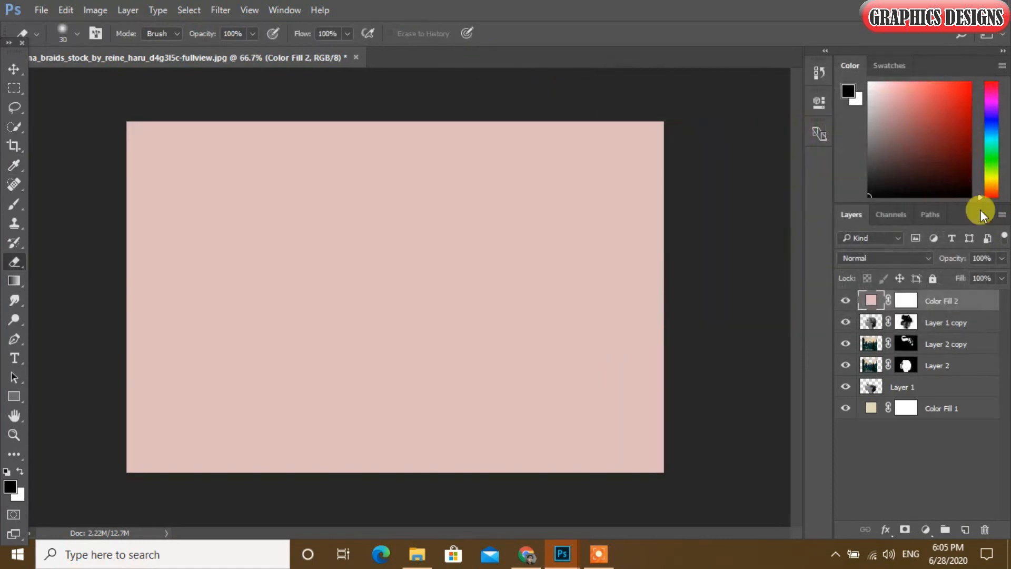
left_click(901, 259)
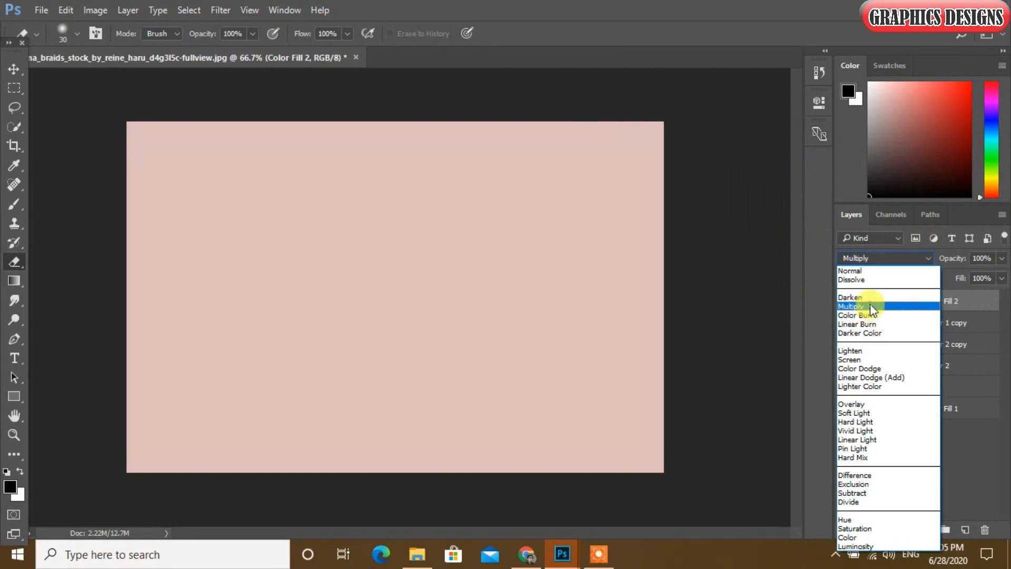
left_click(869, 306)
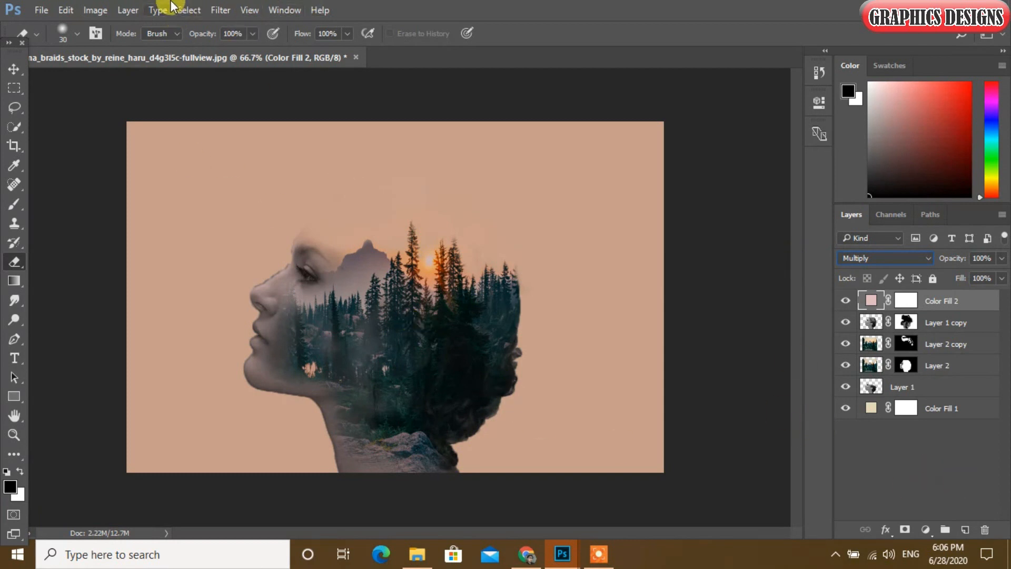
left_click(219, 11)
left_click(223, 10)
left_click(688, 247)
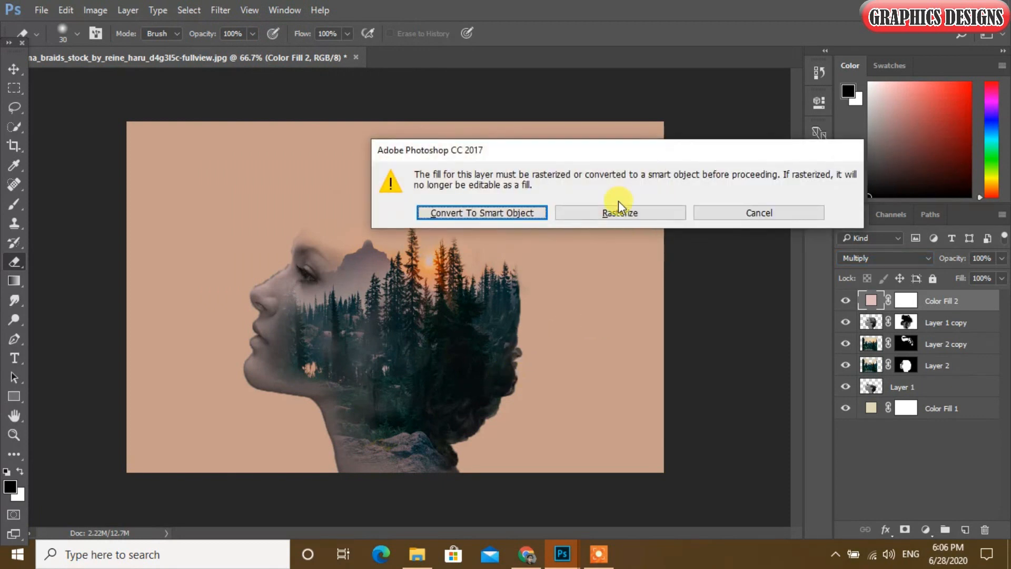
left_click(784, 213)
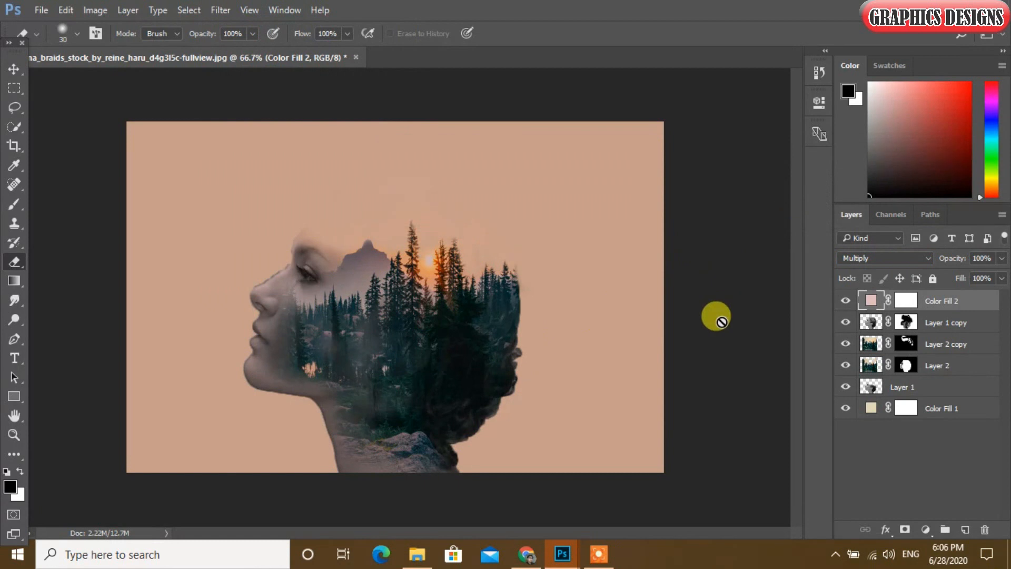
Step: Stamp all visible layers into a new layer above Color Fill 2 and check it by toggling its visibility
key("ctrl+shift+alt+e")
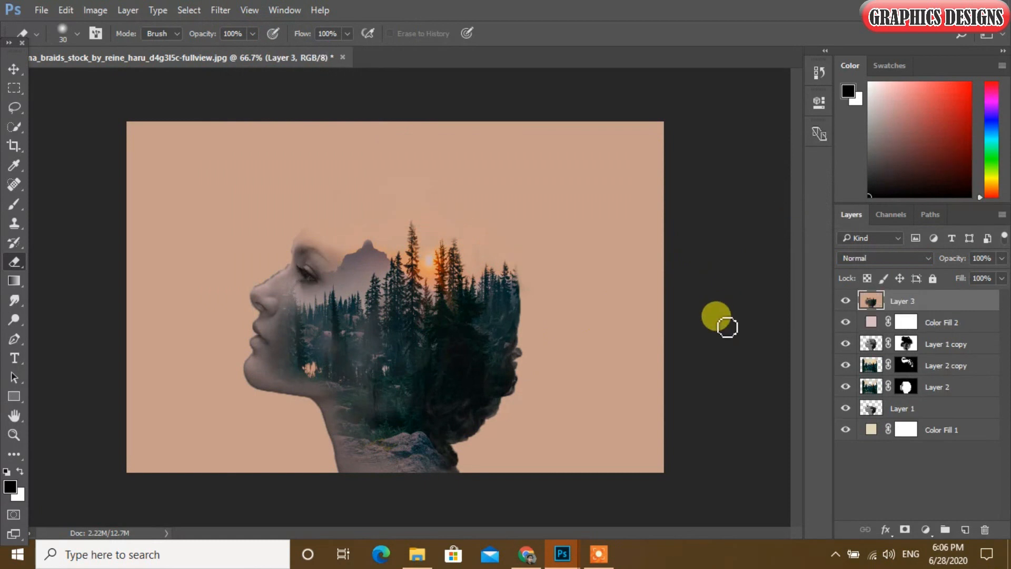
left_click(845, 301)
left_click(846, 301)
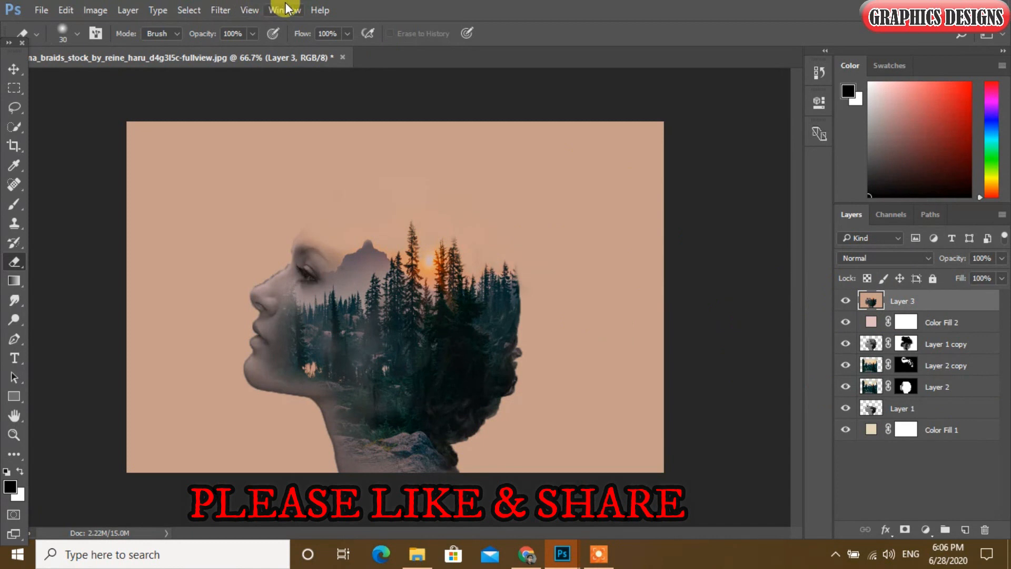
Step: In Camera Raw Filter on Layer 3, set Temperature +13, Tint -10, Highlights +6, Shadows -10, Clarity -13 and Vibrance -23
left_click(221, 11)
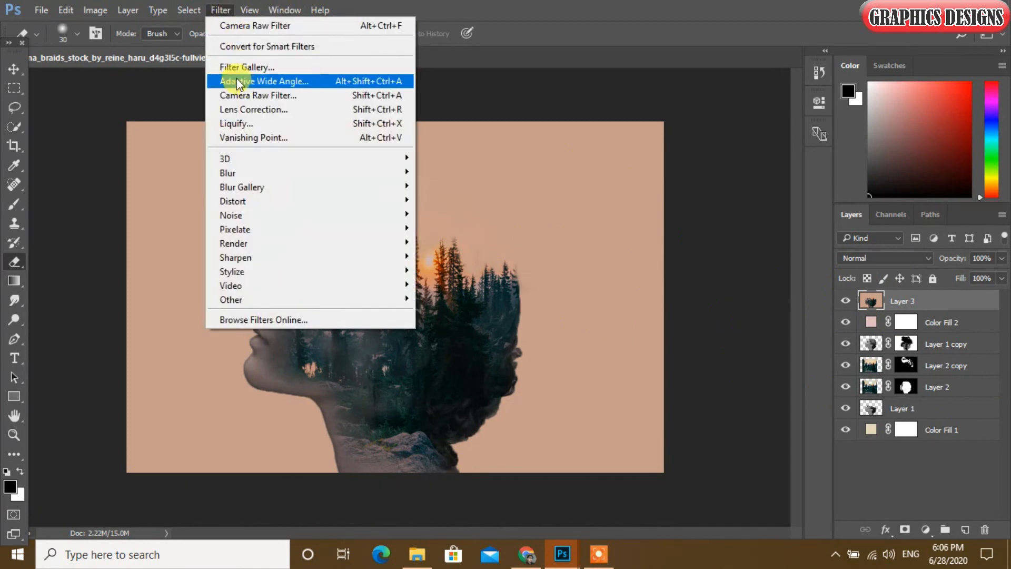
left_click(241, 97)
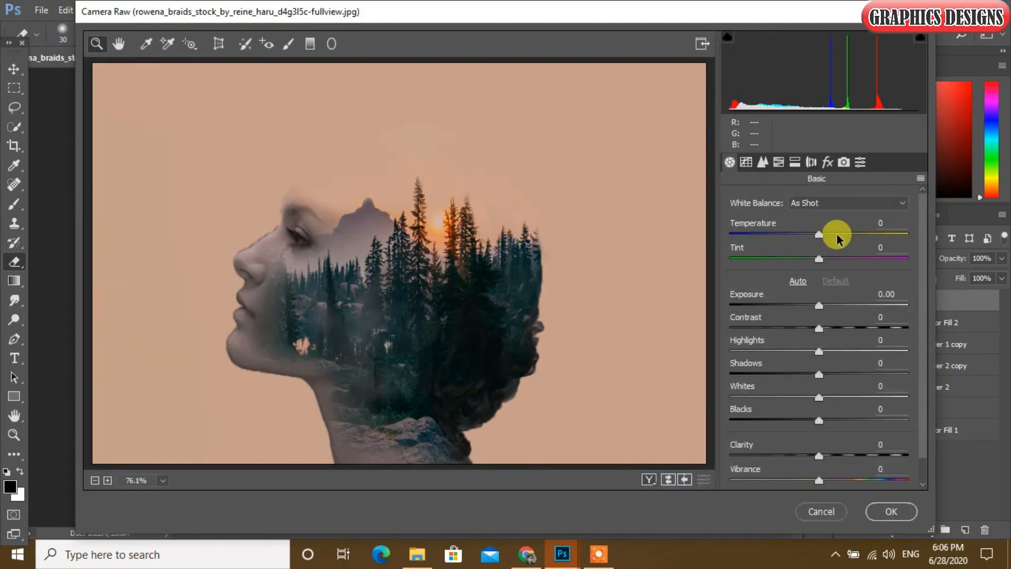
left_click_drag(820, 234, 832, 236)
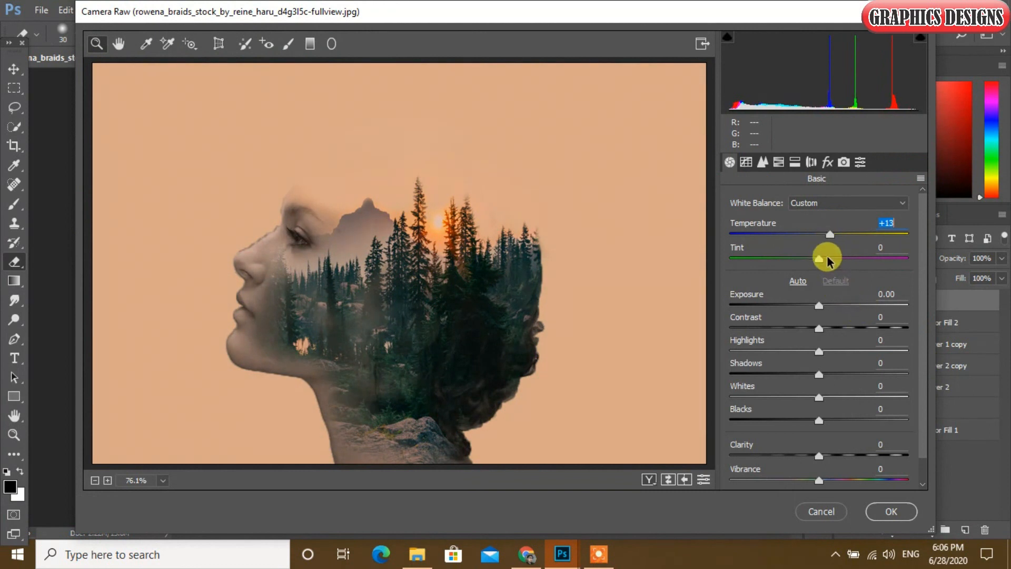
mouse_move(820, 260)
left_mouse_down()
mouse_move(848, 261)
mouse_move(810, 265)
left_mouse_up()
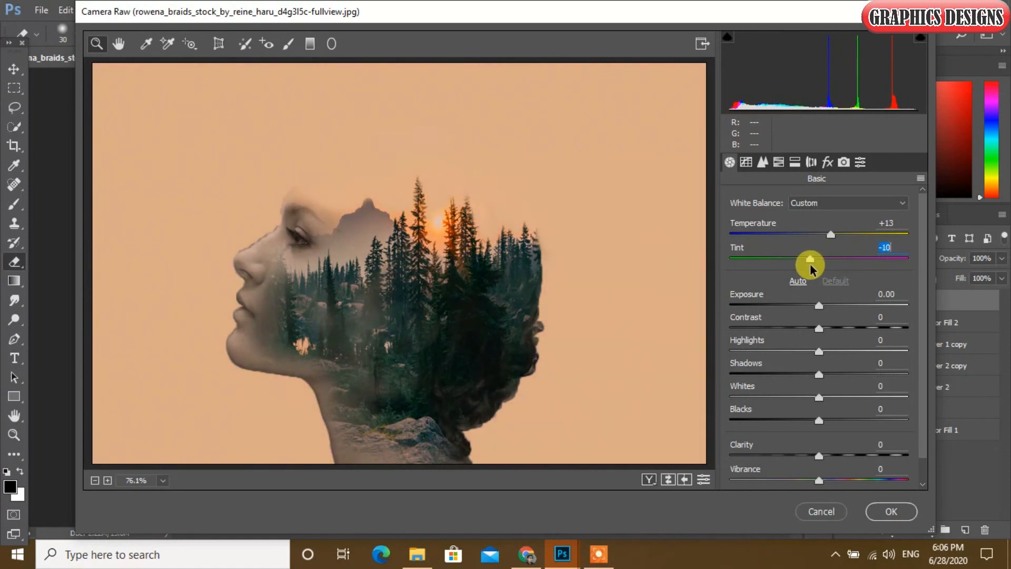
left_click_drag(819, 350, 810, 375)
left_click_drag(823, 481, 808, 456)
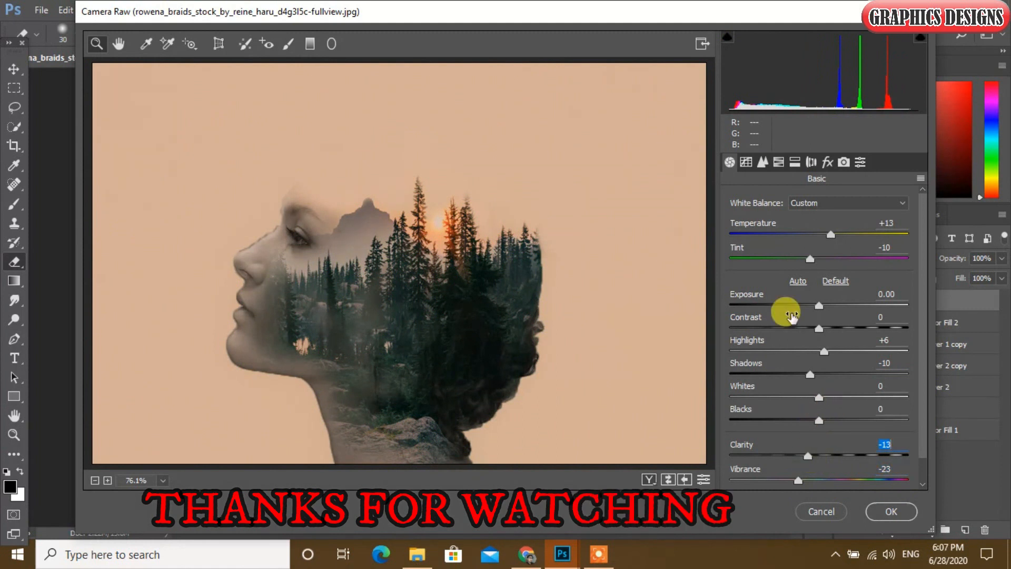
Step: Add a Highlight Priority post-crop vignette with Amount +33, Midpoint 53 and Roundness -20, and apply the Camera Raw adjustments
left_click(828, 164)
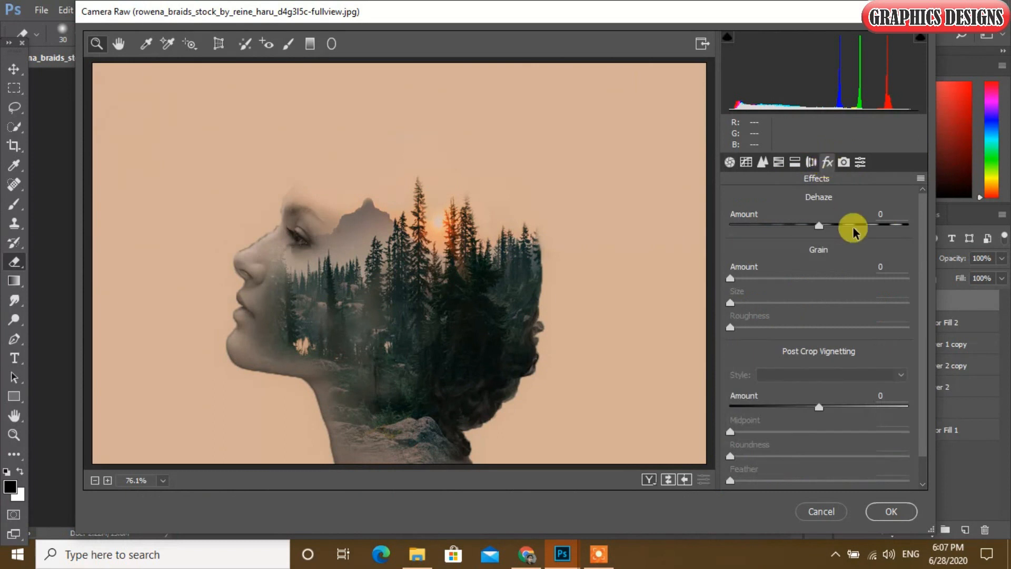
left_click_drag(819, 407, 848, 419)
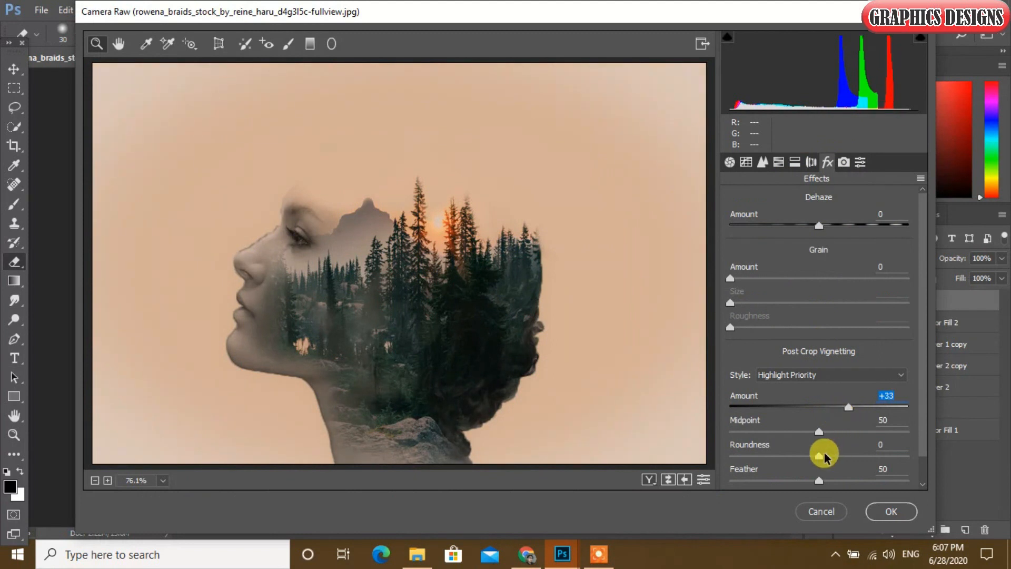
left_click_drag(819, 456, 802, 456)
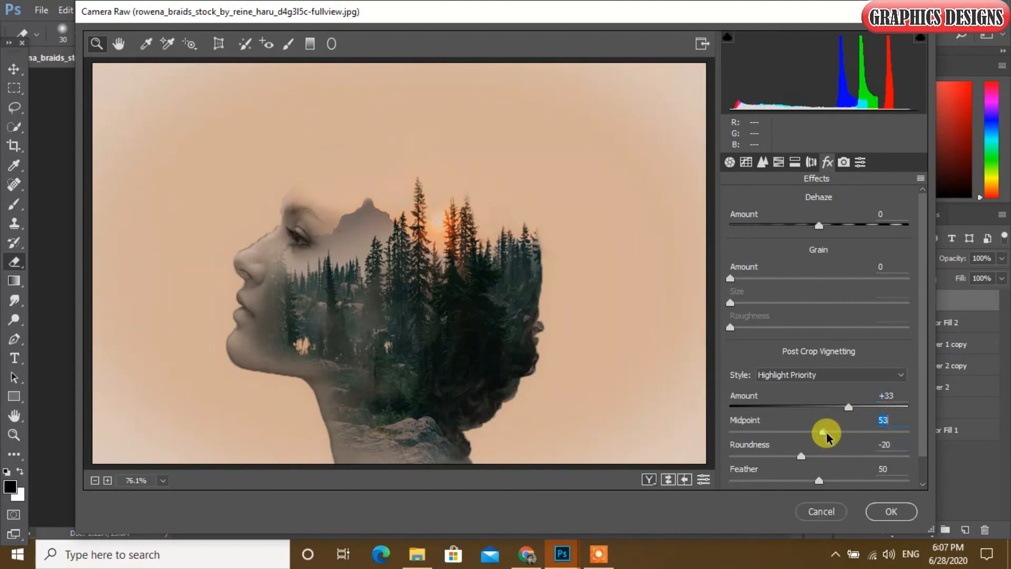
left_click(891, 511)
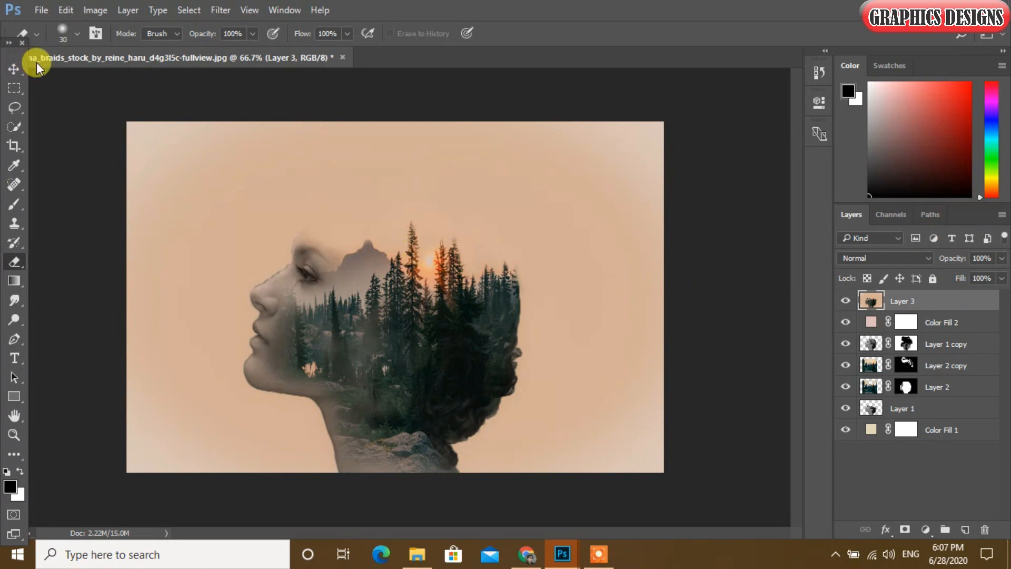
left_click(16, 69)
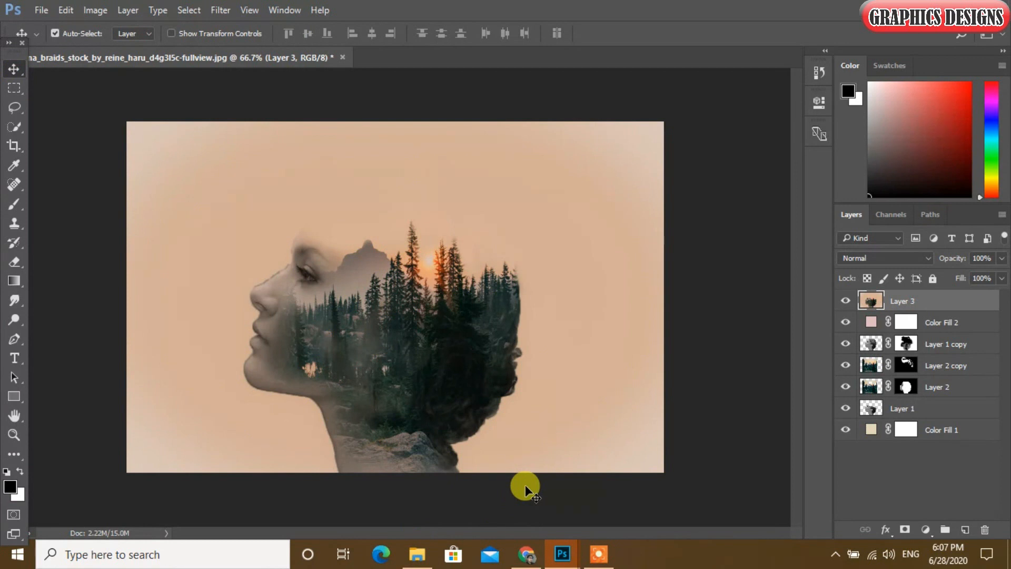
left_click(592, 547)
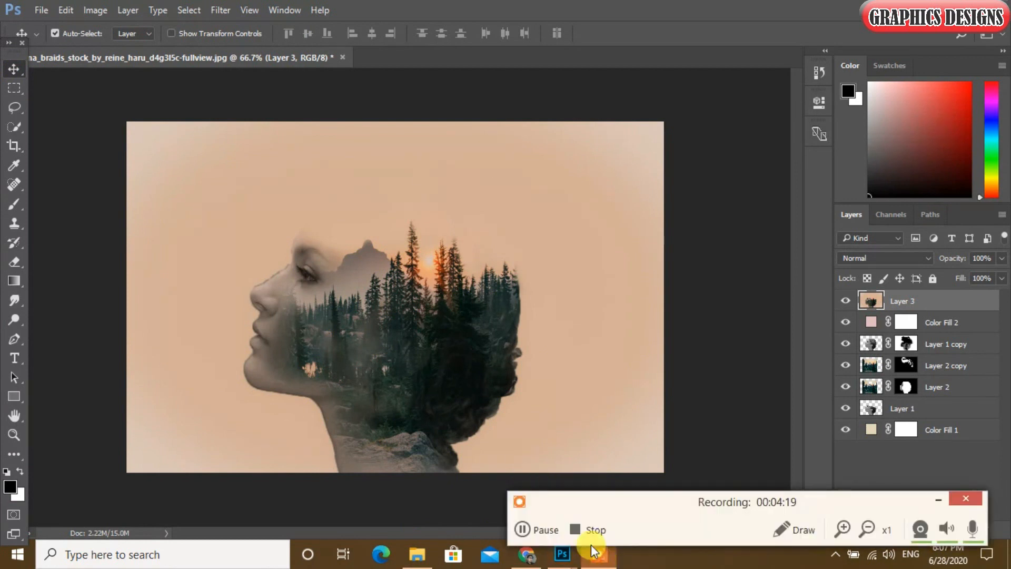